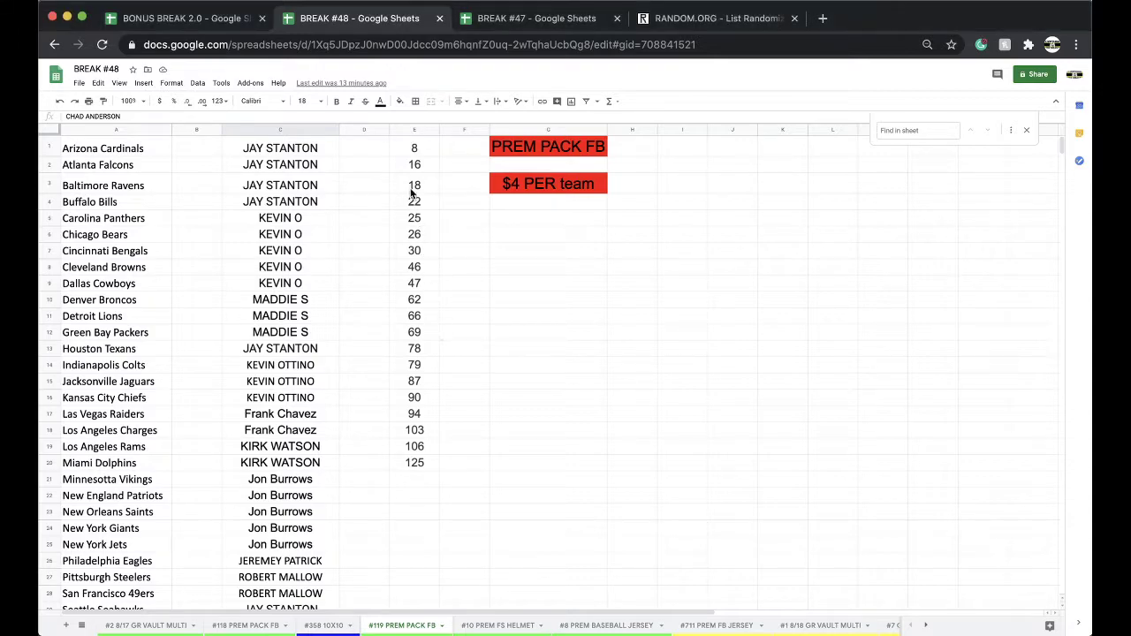
Paste the 20 spot numbers from BREAK #48's column E into a freshly reloaded RANDOM.ORG List Randomizer.
{"action": "left_click", "coordinate": [407, 125]}
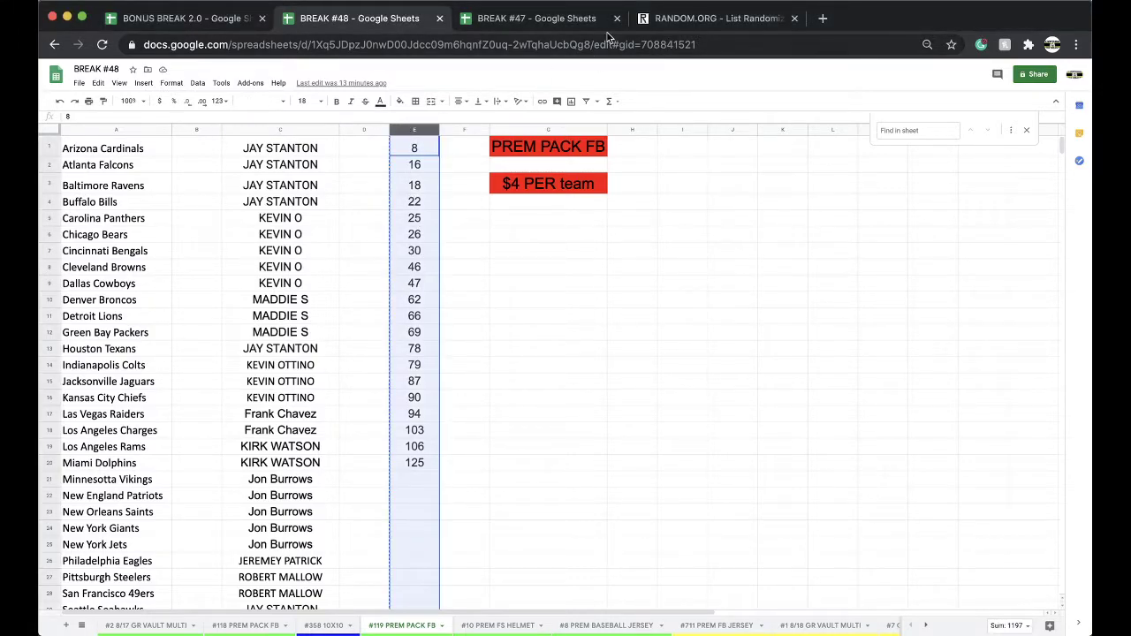
{"action": "left_click", "coordinate": [565, 18]}
{"action": "left_click", "coordinate": [665, 20]}
{"action": "left_click", "coordinate": [634, 41]}
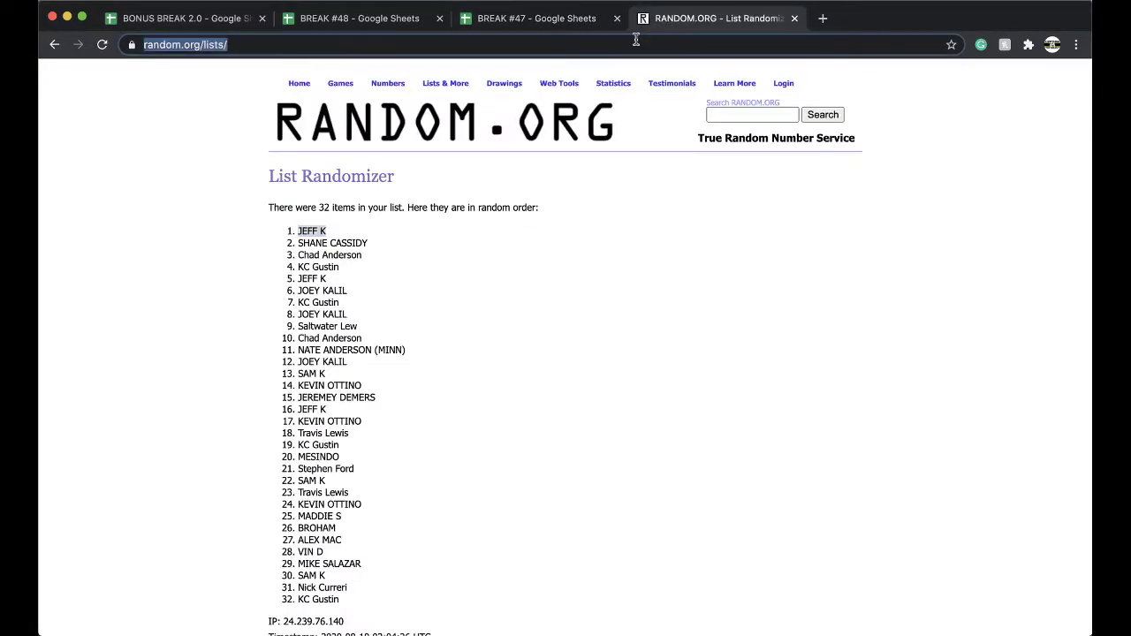
{"action": "key", "text": "Return"}
{"action": "left_click_drag", "start_coordinate": [353, 17], "coordinate": [530, 18]}
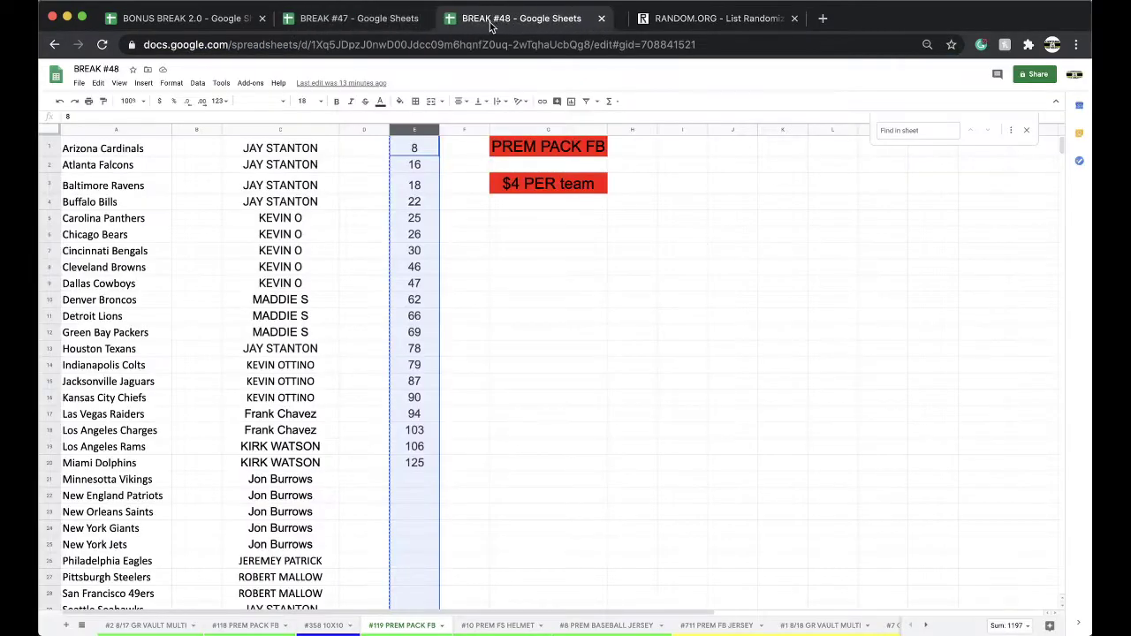
{"action": "left_click", "coordinate": [671, 20]}
{"action": "left_click", "coordinate": [375, 363]}
{"action": "key", "text": "super+v"}
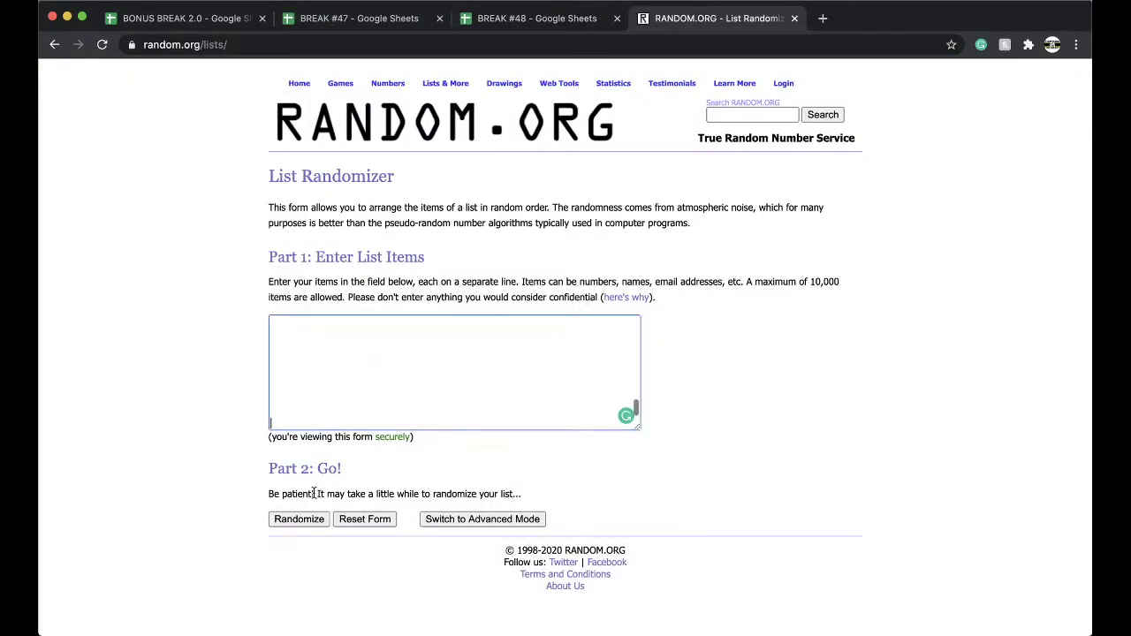
Randomize the pasted spot numbers, then reshuffle them four more times.
{"action": "left_click", "coordinate": [299, 519]}
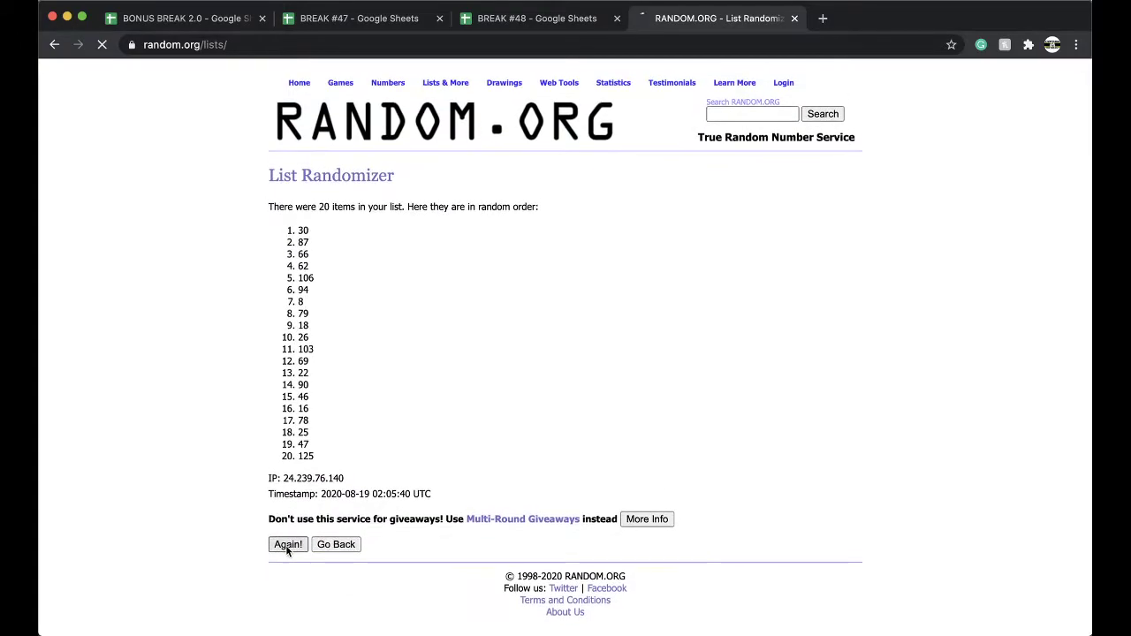
{"action": "left_click", "coordinate": [287, 546]}
{"action": "left_click", "coordinate": [287, 548]}
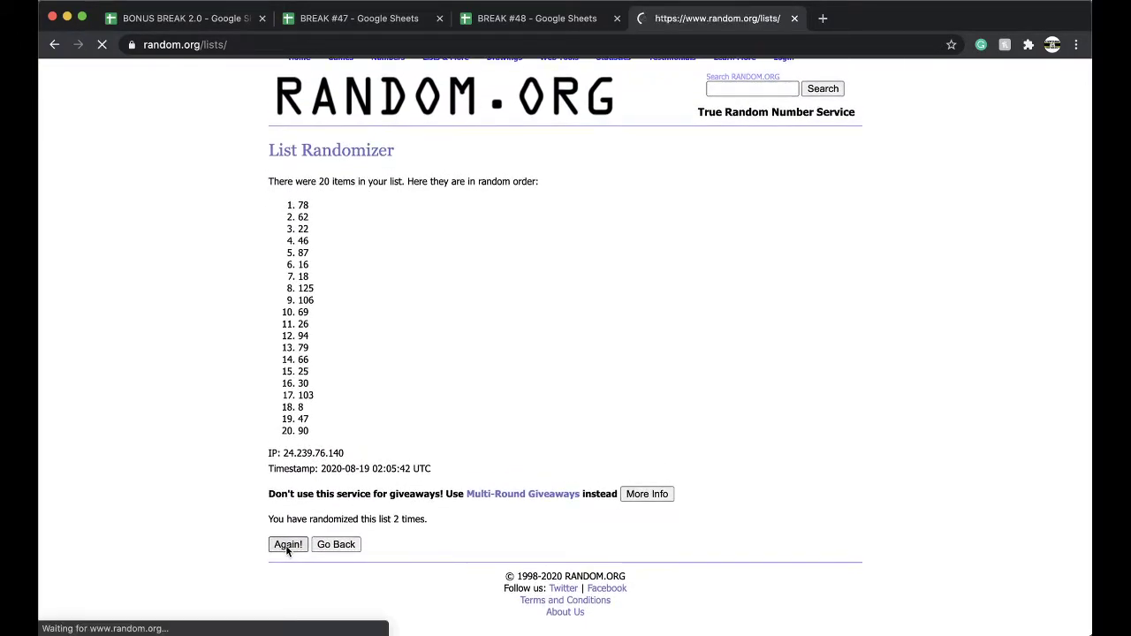
{"action": "left_click", "coordinate": [286, 548]}
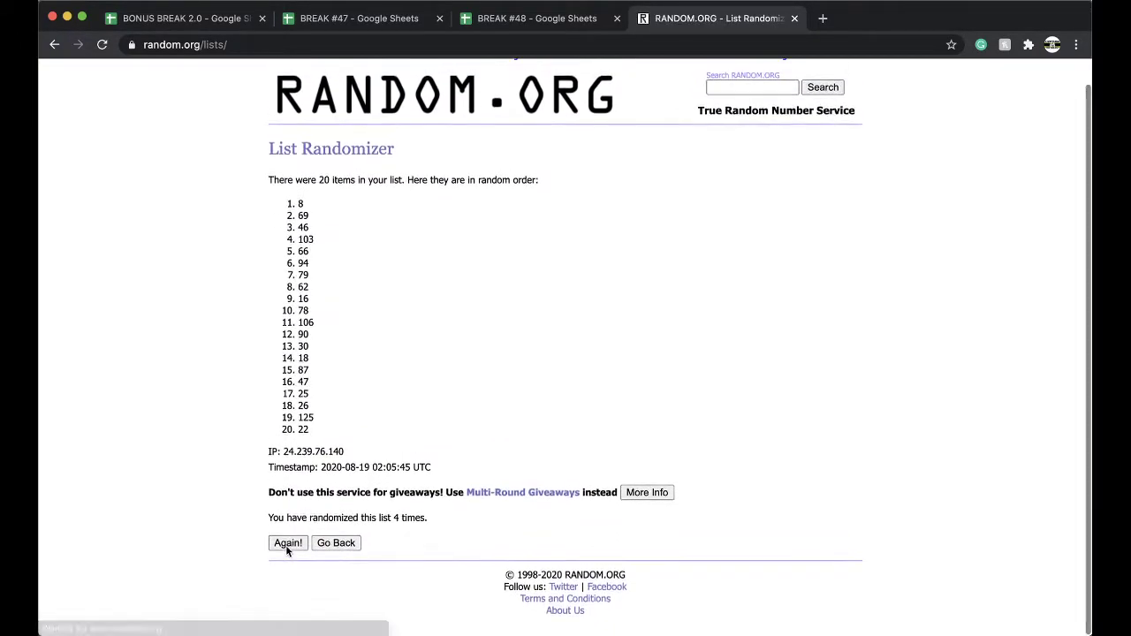
{"action": "left_click", "coordinate": [286, 548]}
On #119 PREM PACK FB, fill the winning number 90 in E16 yellow.
{"action": "left_click", "coordinate": [566, 18]}
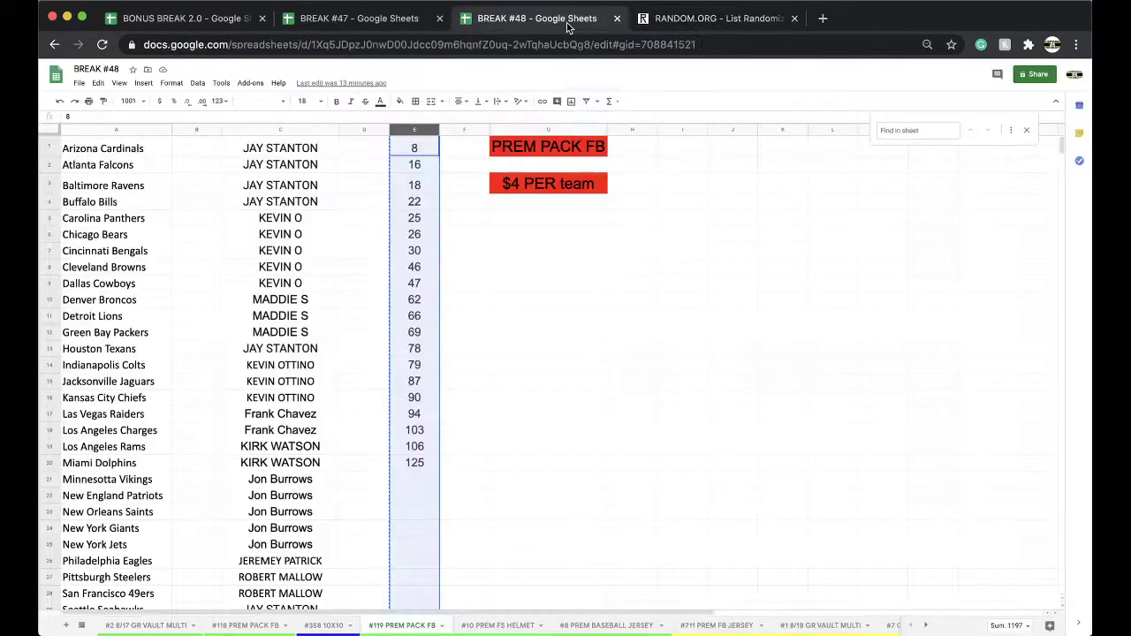
{"action": "left_click", "coordinate": [423, 399]}
{"action": "left_click", "coordinate": [400, 101]}
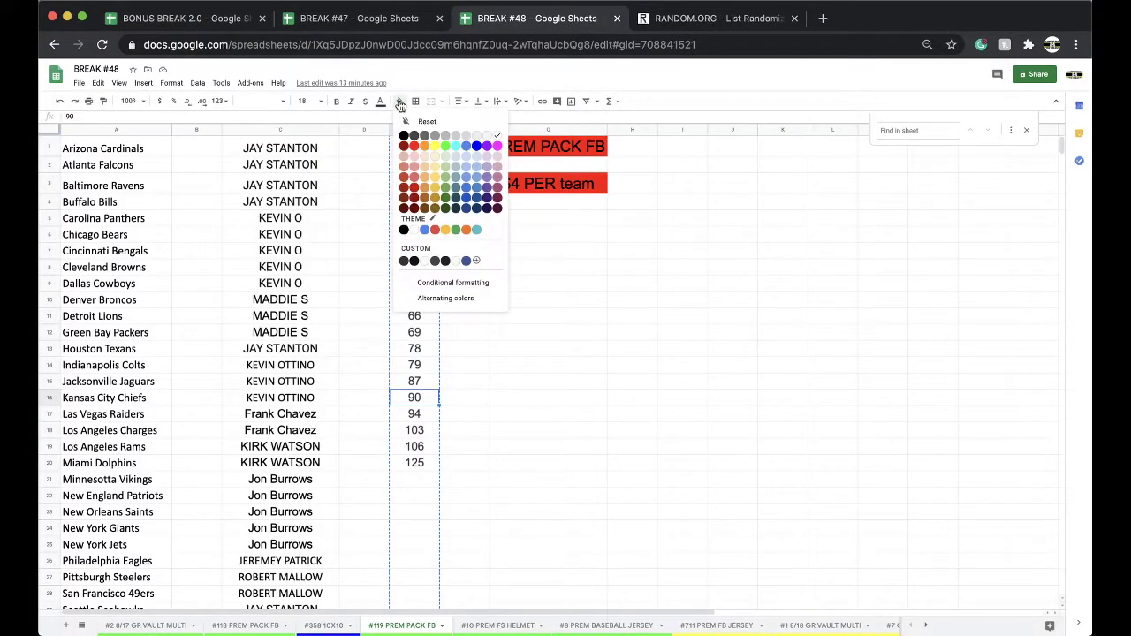
{"action": "left_click", "coordinate": [435, 144]}
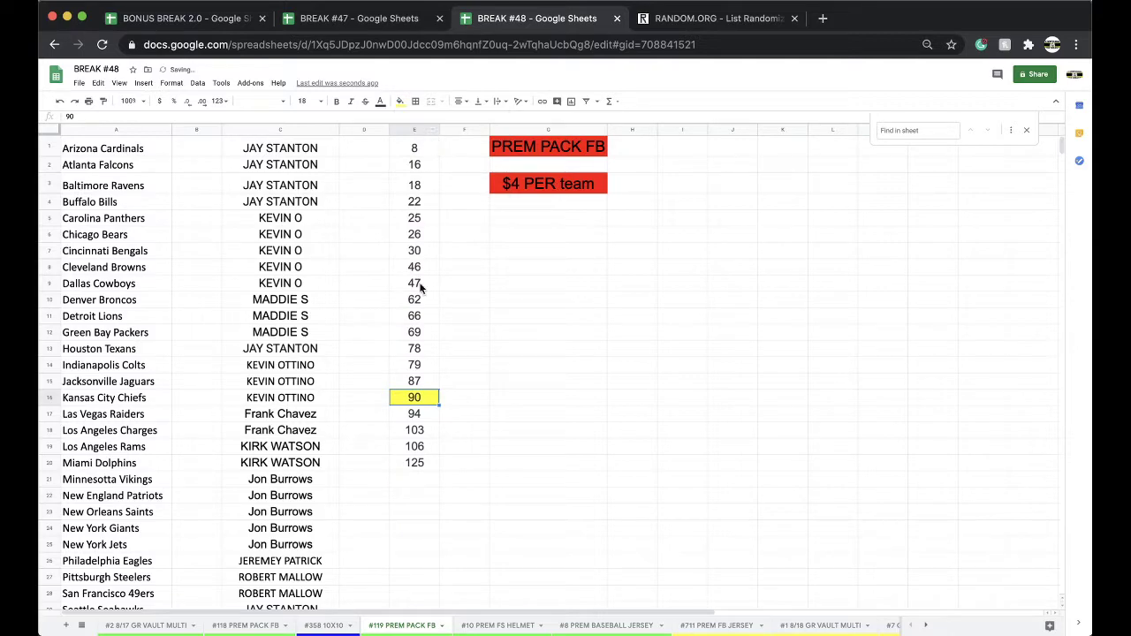
On #120 PREM PACK FB, move numbers 94–125 up into E16, replacing 90.
{"action": "left_click", "coordinate": [413, 130]}
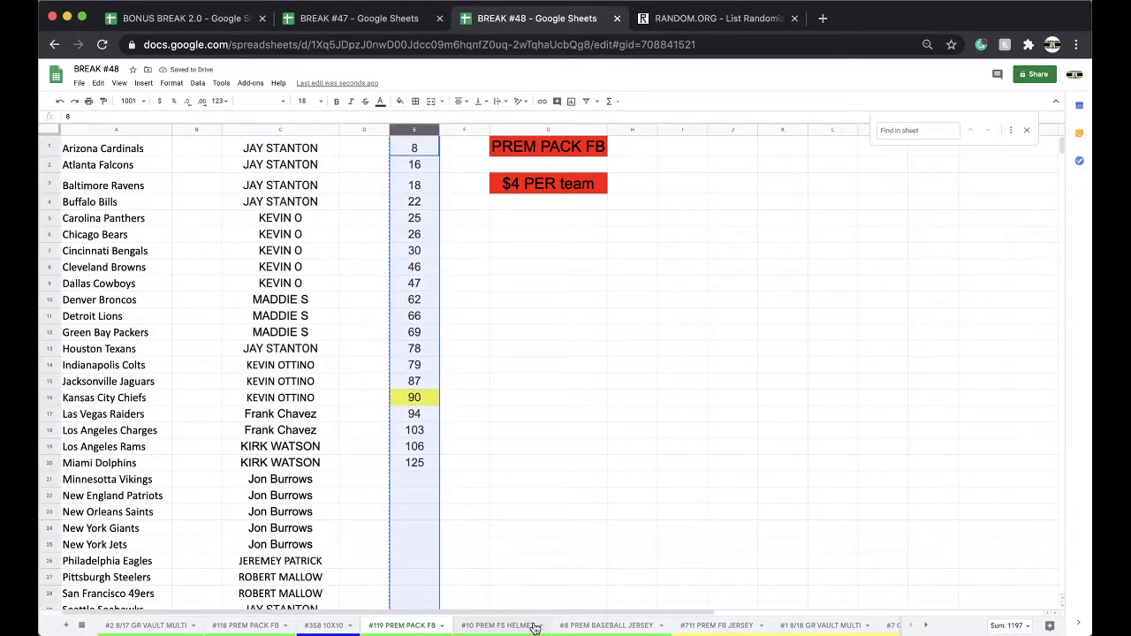
{"action": "scroll", "coordinate": [539, 624], "scroll_direction": "right", "scroll_amount": 5}
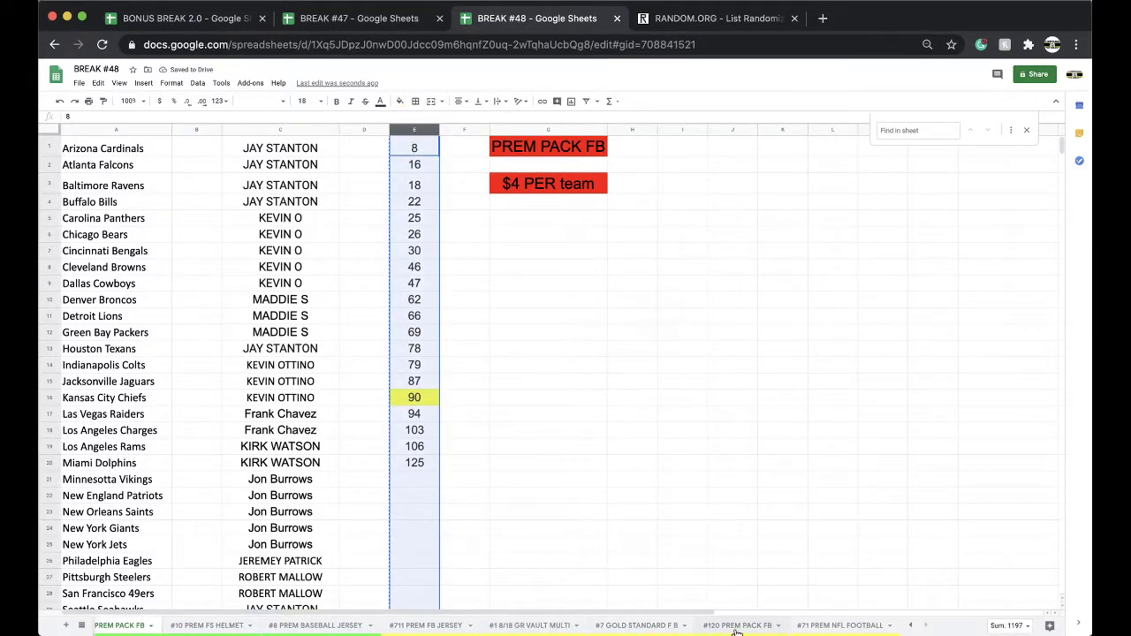
{"action": "left_click", "coordinate": [749, 625]}
{"action": "left_click", "coordinate": [414, 130]}
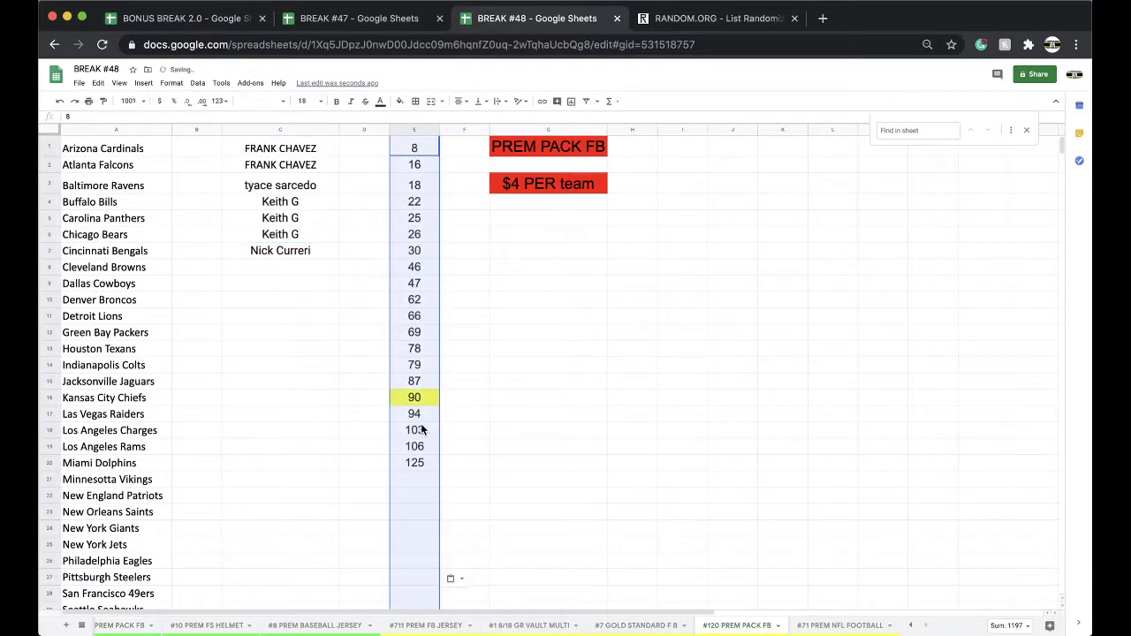
{"action": "left_click_drag", "start_coordinate": [414, 414], "coordinate": [421, 466]}
{"action": "key", "text": "super+x"}
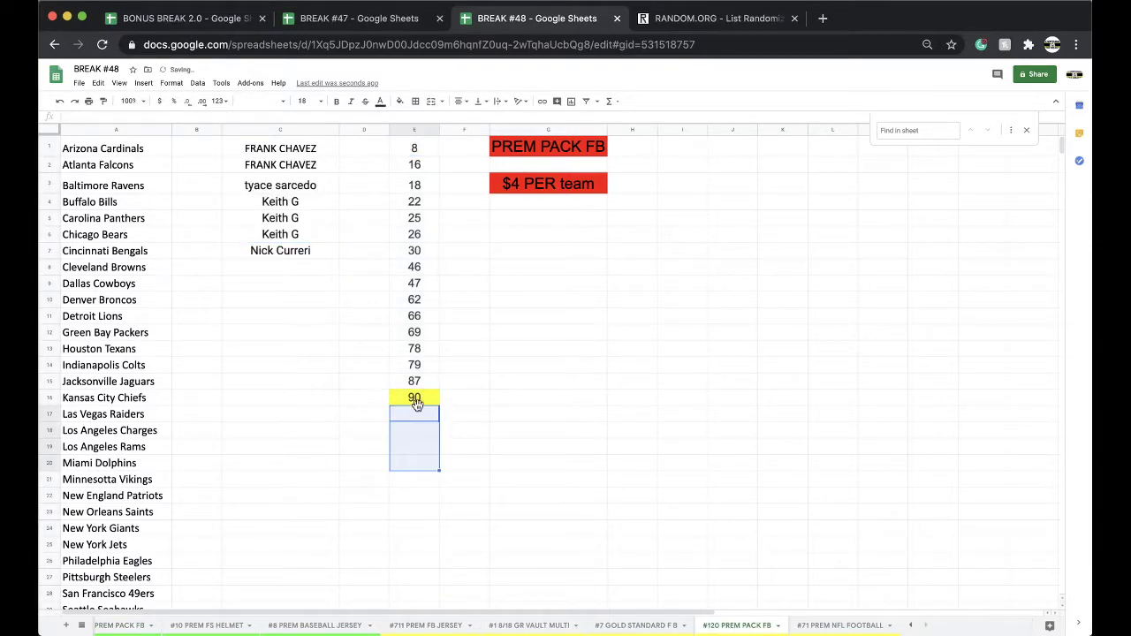
{"action": "left_click", "coordinate": [418, 399]}
{"action": "key", "text": "super+v"}
{"action": "scroll", "coordinate": [405, 623], "scroll_direction": "left", "scroll_amount": 5}
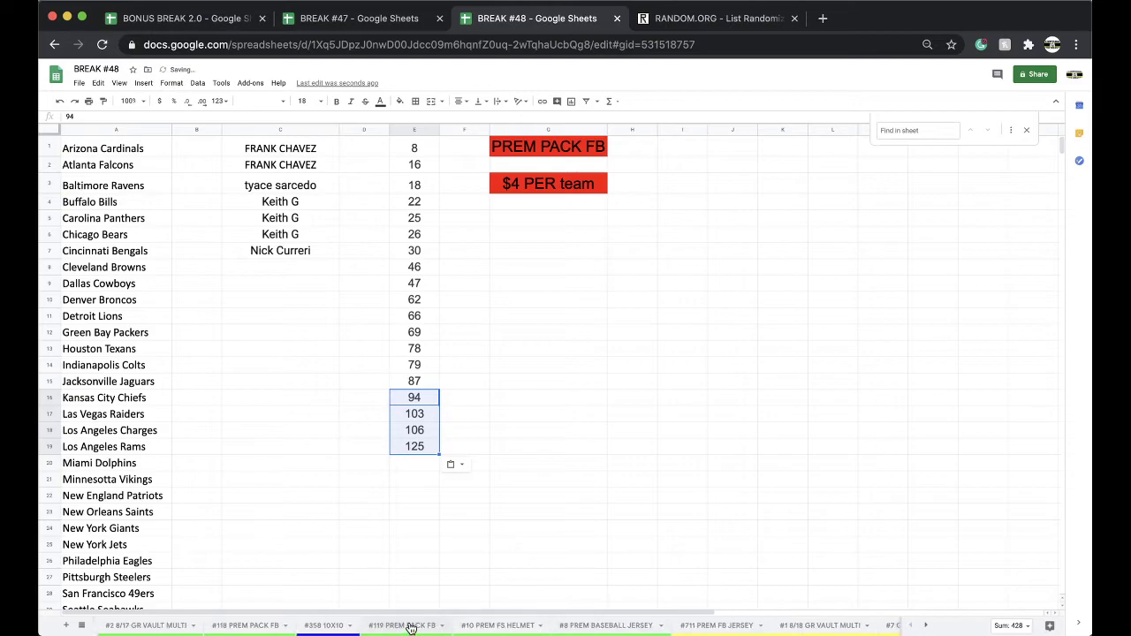
Return to the #119 PREM PACK FB sheet, where 90 remains yellow.
{"action": "left_click", "coordinate": [402, 624]}
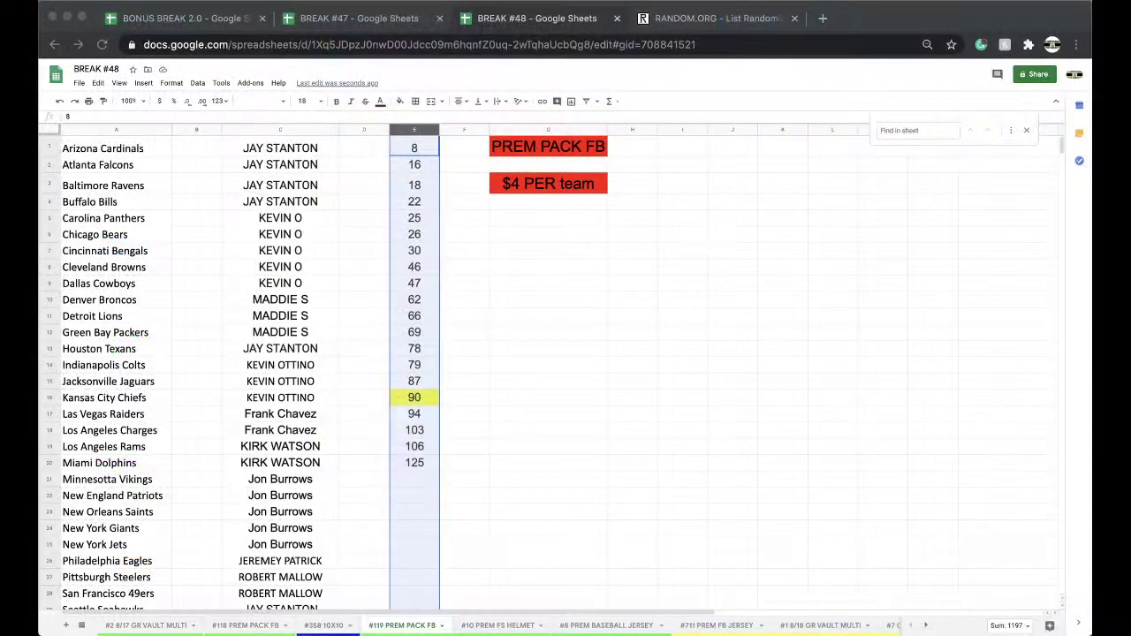
{"action": "key", "text": "super+Tab"}
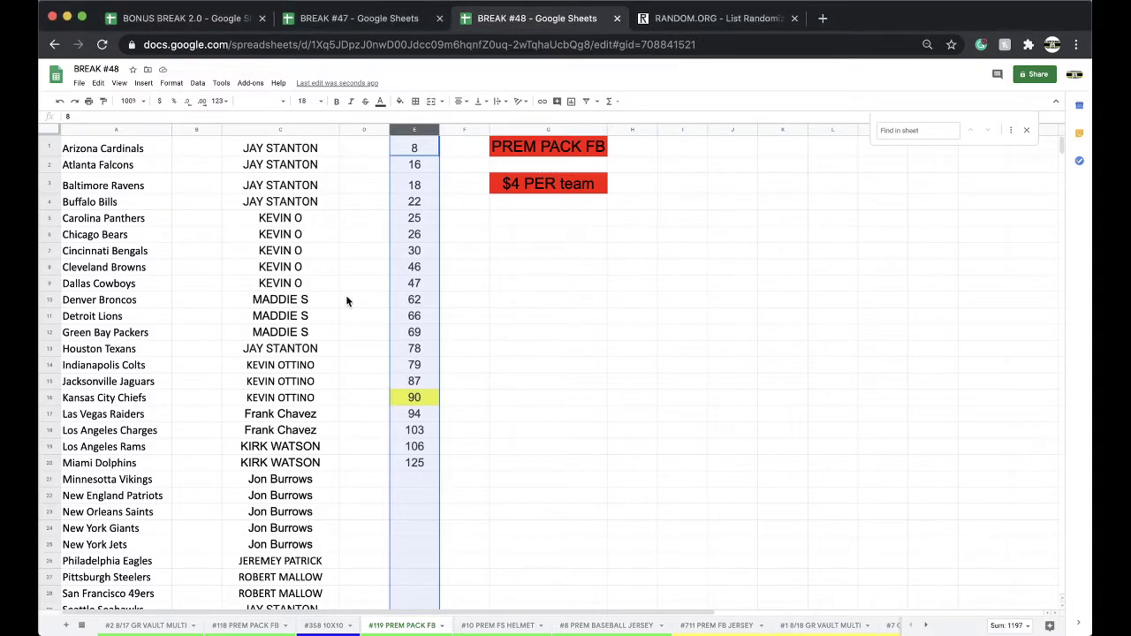
{"action": "left_click", "coordinate": [327, 278]}
{"action": "scroll", "coordinate": [327, 277], "scroll_direction": "down", "scroll_amount": 2}
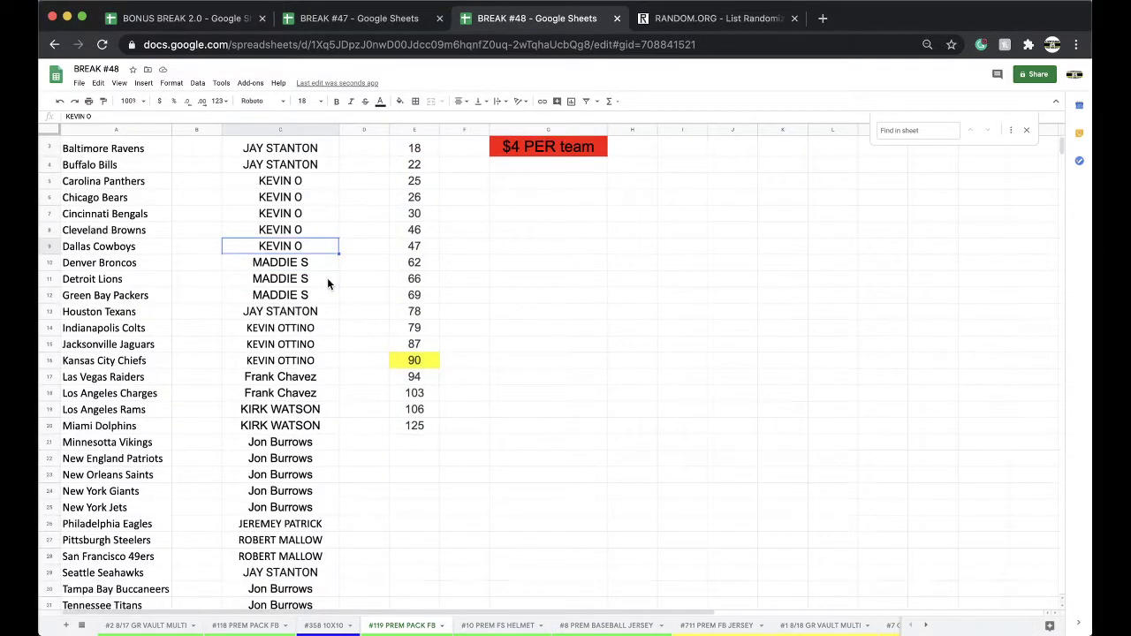
{"action": "scroll", "coordinate": [296, 329], "scroll_direction": "down", "scroll_amount": 1}
{"action": "scroll", "coordinate": [296, 328], "scroll_direction": "down", "scroll_amount": 3}
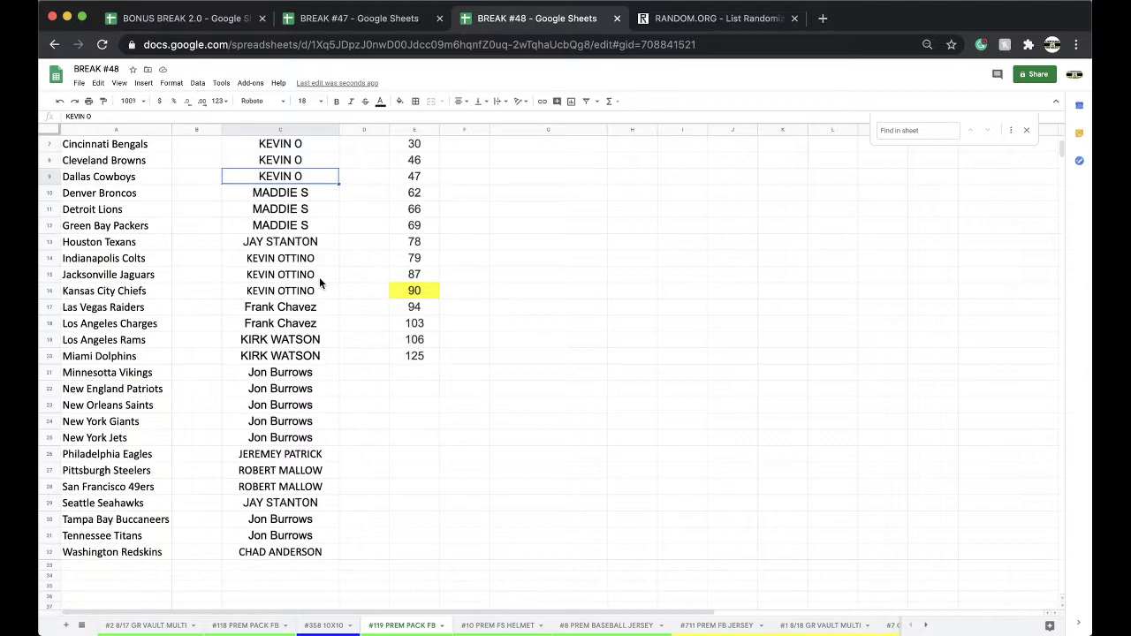
{"action": "scroll", "coordinate": [284, 339], "scroll_direction": "down", "scroll_amount": 2}
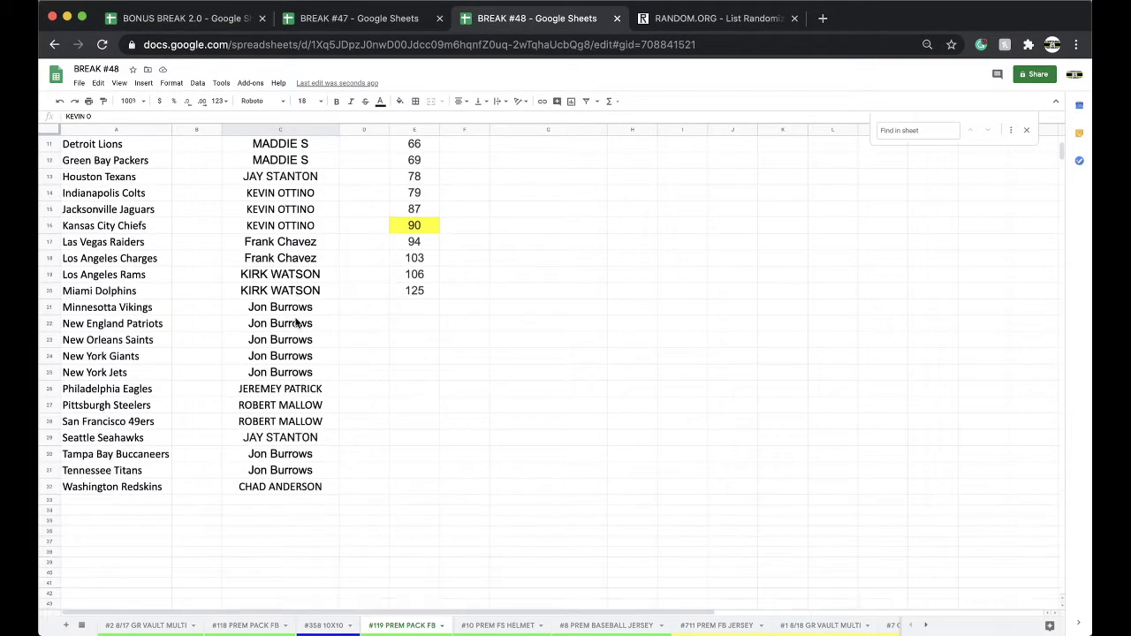
{"action": "scroll", "coordinate": [301, 340], "scroll_direction": "down", "scroll_amount": 1}
{"action": "left_click", "coordinate": [281, 422]}
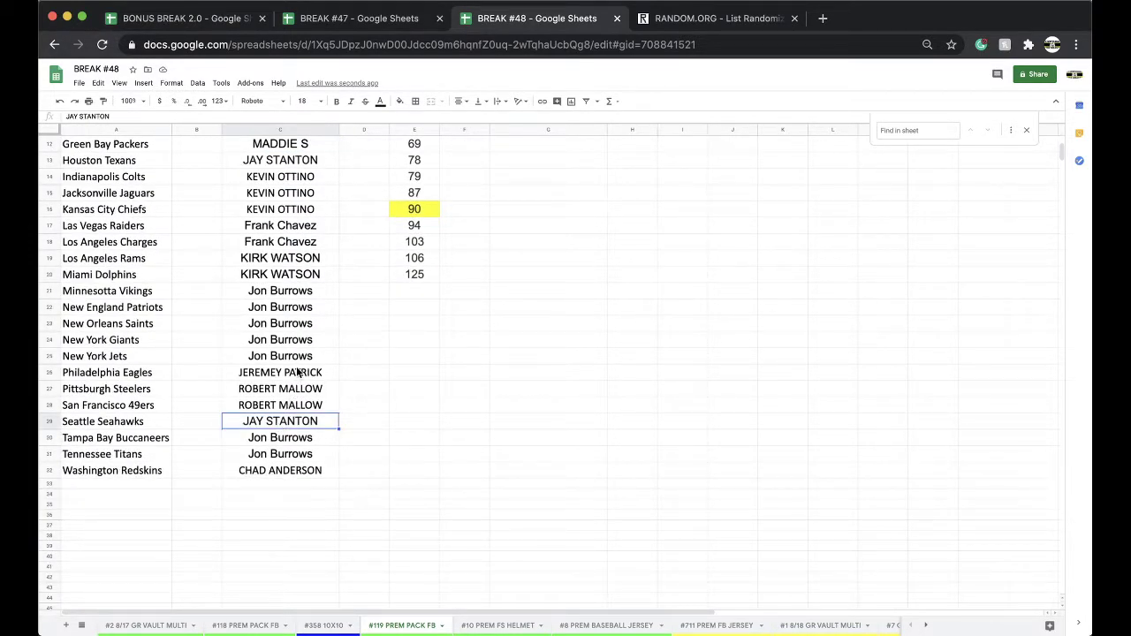
{"action": "scroll", "coordinate": [296, 404], "scroll_direction": "down", "scroll_amount": 1}
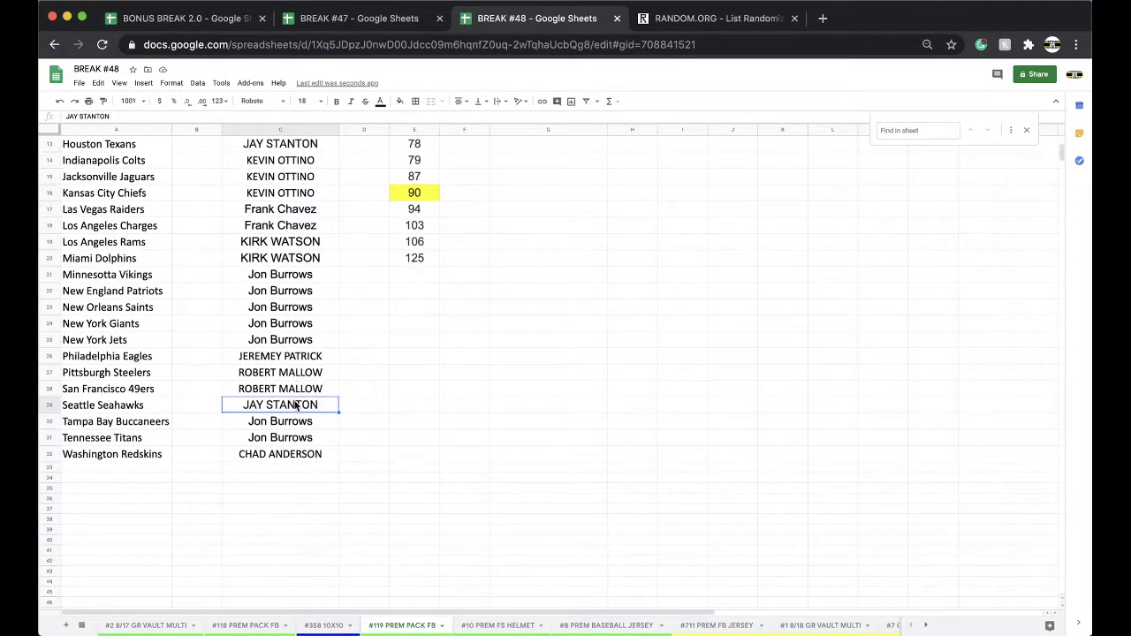
Paste the owner names from column C into a freshly reloaded RANDOM.ORG randomizer.
{"action": "left_click", "coordinate": [281, 130]}
{"action": "key", "text": "super+c"}
{"action": "left_click", "coordinate": [707, 18]}
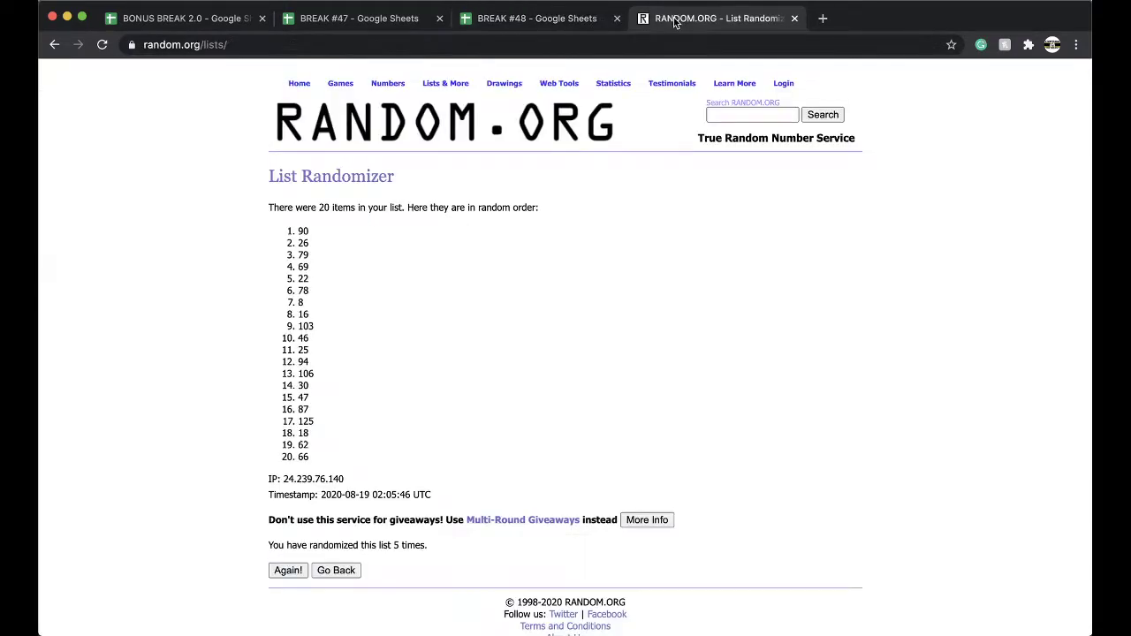
{"action": "left_click", "coordinate": [618, 41]}
{"action": "key", "text": "Return"}
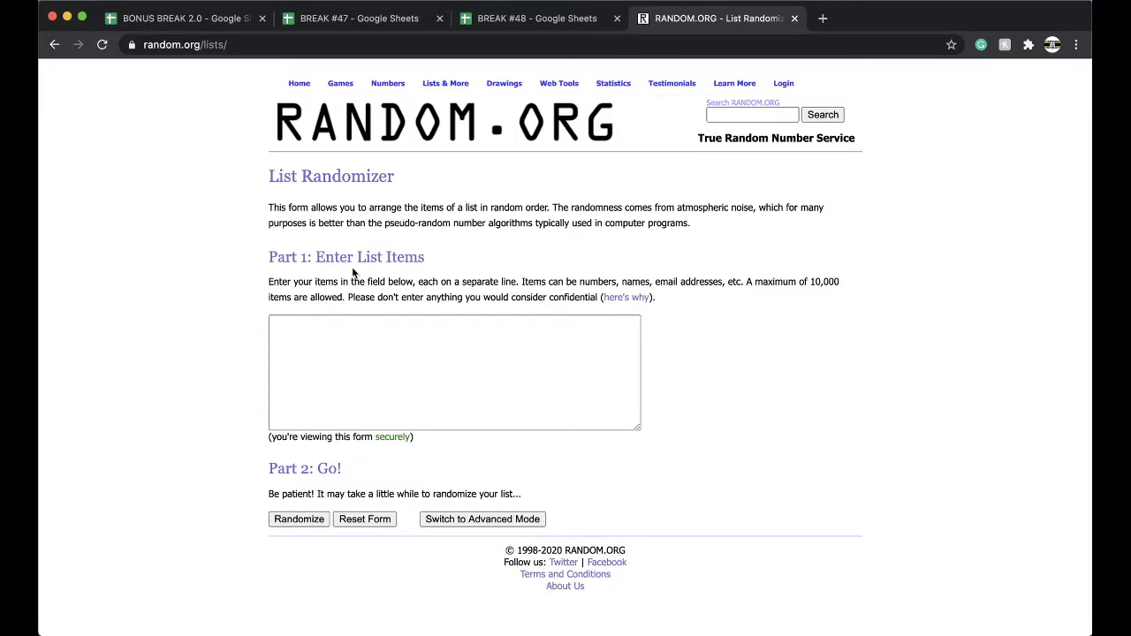
{"action": "left_click", "coordinate": [317, 334]}
{"action": "key", "text": "super+v"}
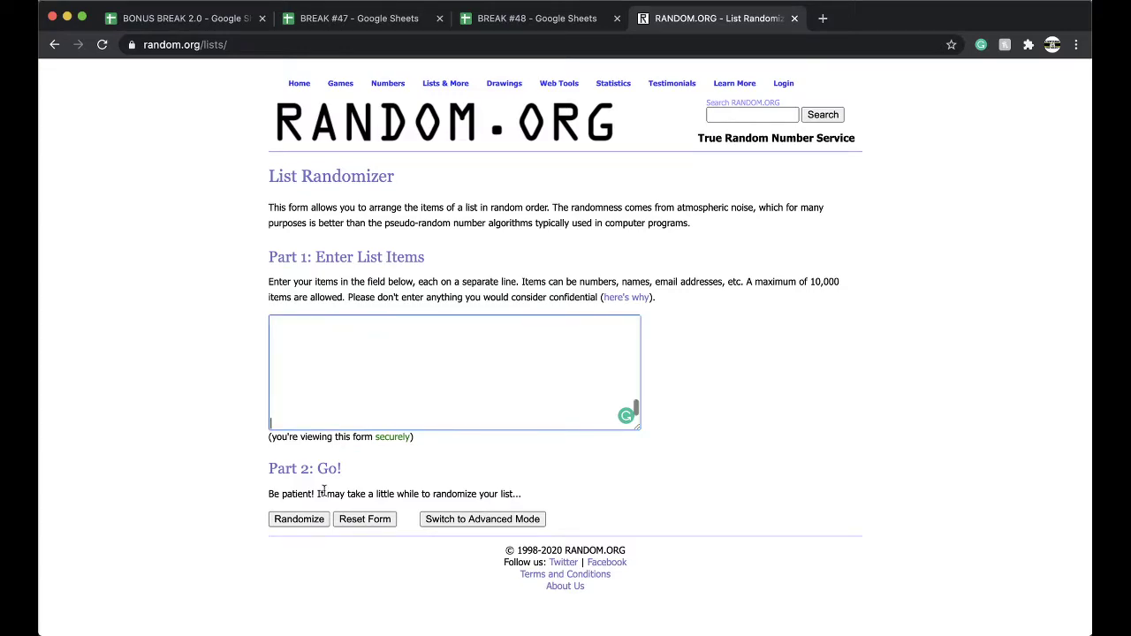
Randomize the 32 names, reshuffle them several more times, and select the final list.
{"action": "left_click", "coordinate": [299, 519]}
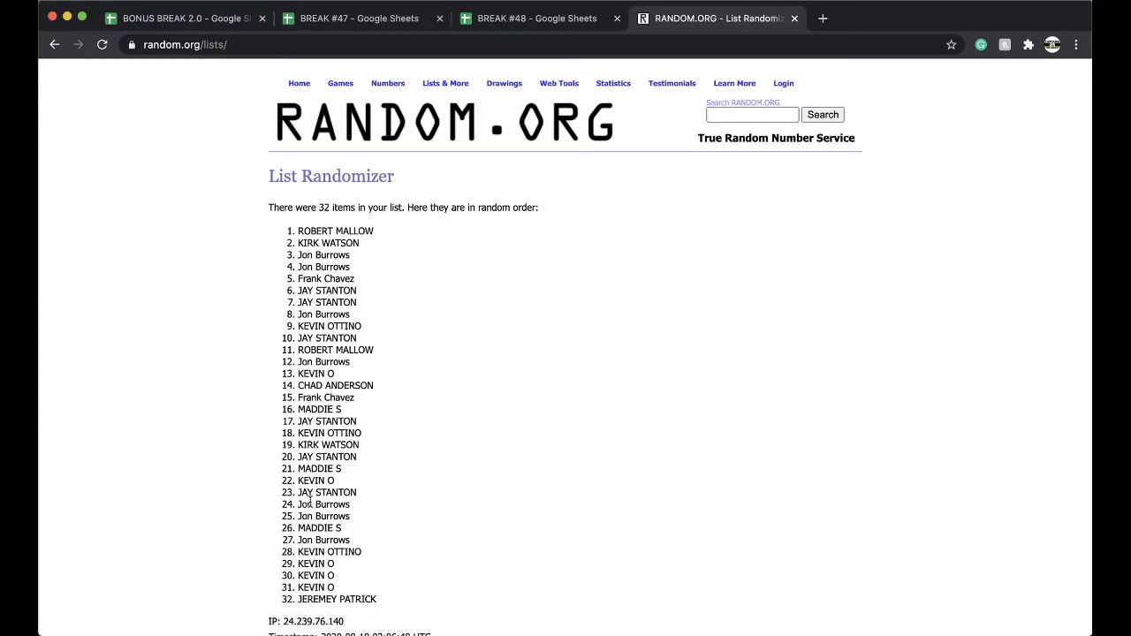
{"action": "scroll", "coordinate": [288, 530], "scroll_direction": "down", "scroll_amount": 5}
{"action": "left_click", "coordinate": [281, 546]}
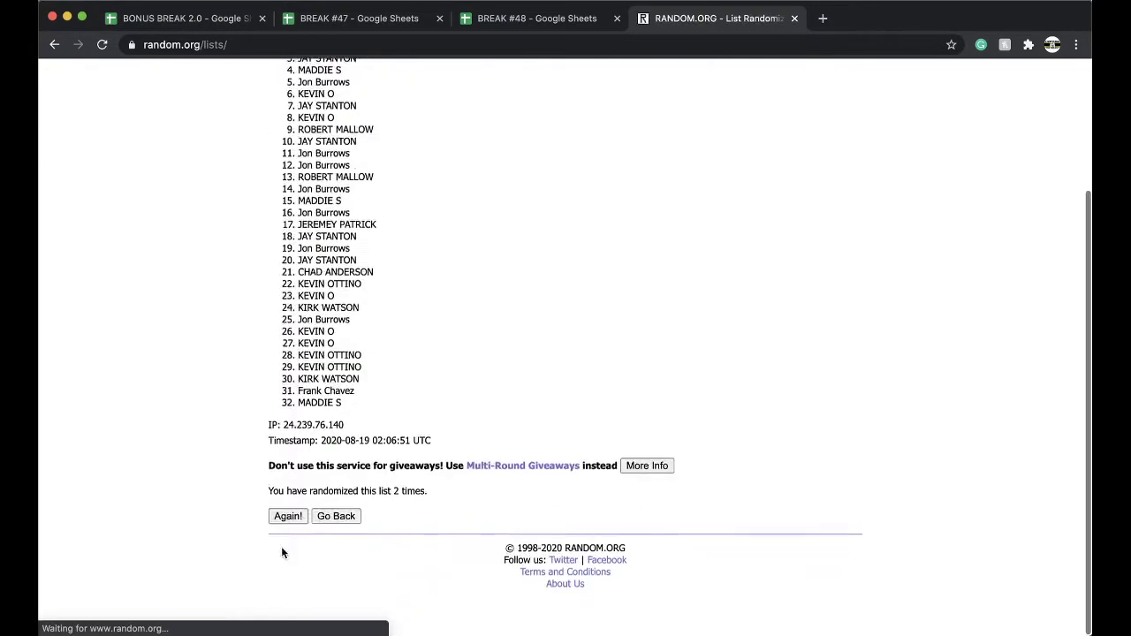
{"action": "left_click", "coordinate": [281, 547]}
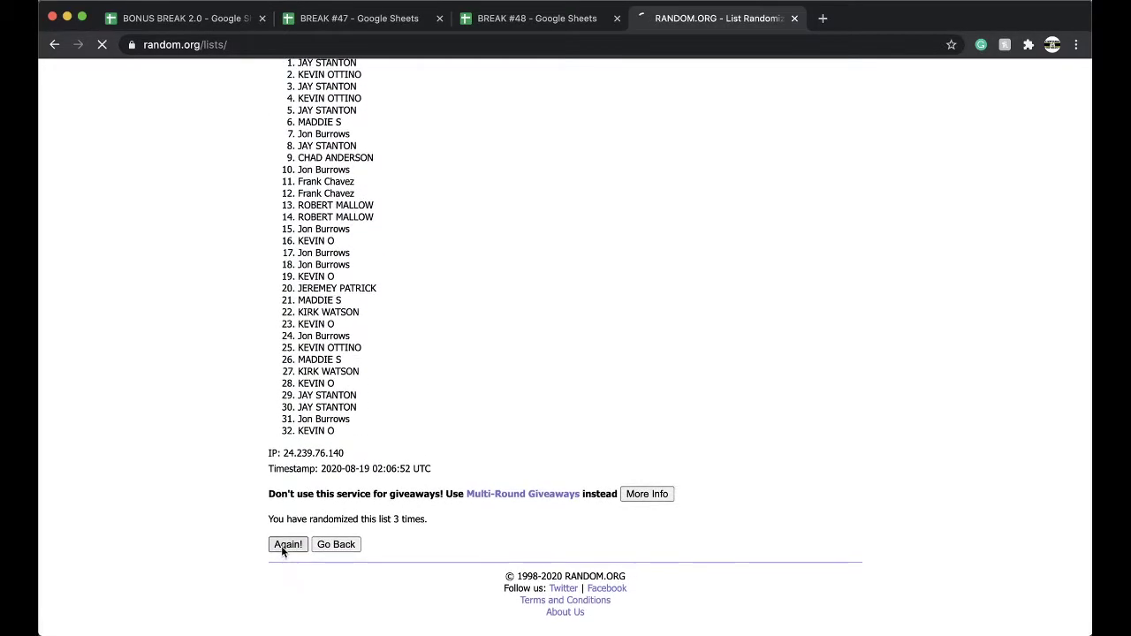
{"action": "left_click", "coordinate": [284, 533]}
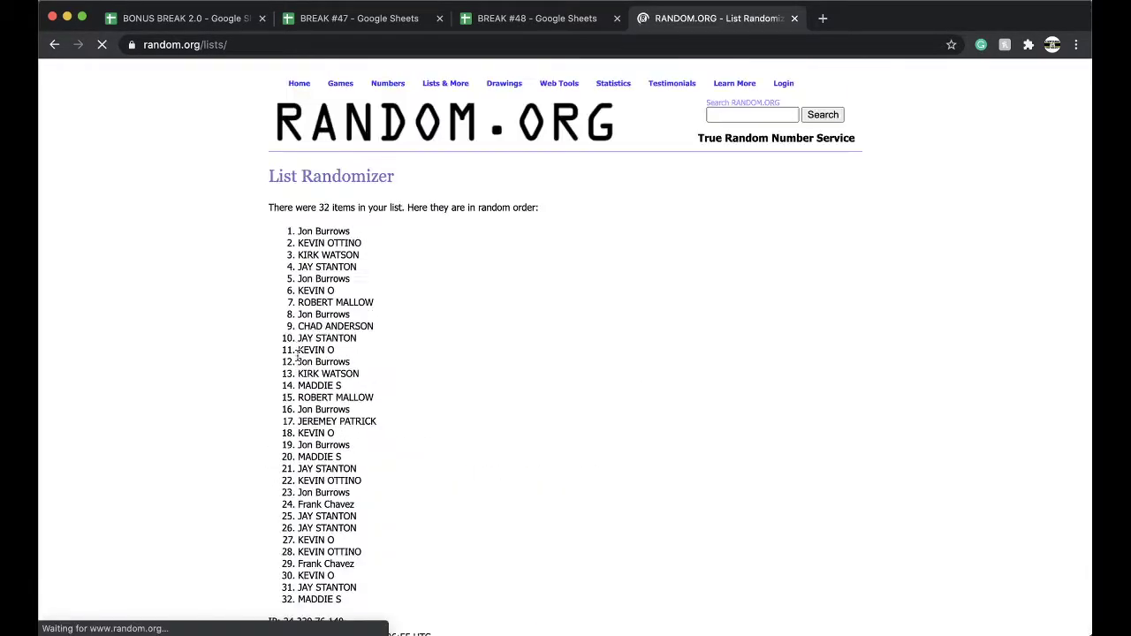
{"action": "left_click_drag", "start_coordinate": [297, 228], "coordinate": [393, 436]}
{"action": "scroll", "coordinate": [367, 274], "scroll_direction": "down", "scroll_amount": 2}
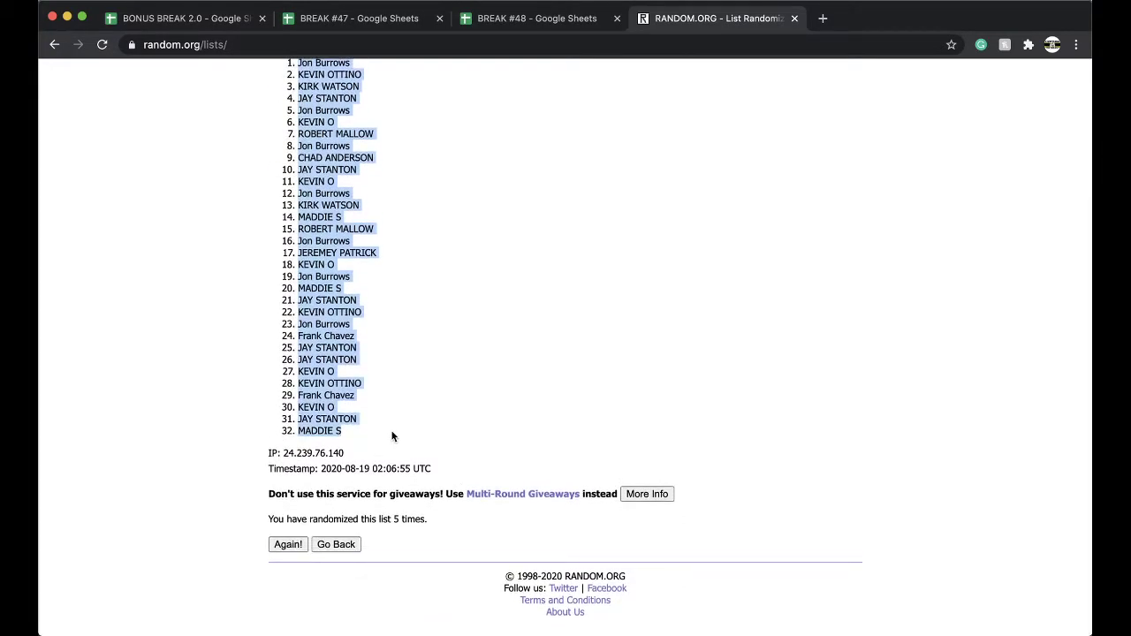
Paste the randomized names into B1 at font size 18 and auto-fit column B.
{"action": "left_click", "coordinate": [537, 18]}
{"action": "scroll", "coordinate": [312, 254], "scroll_direction": "up", "scroll_amount": 4}
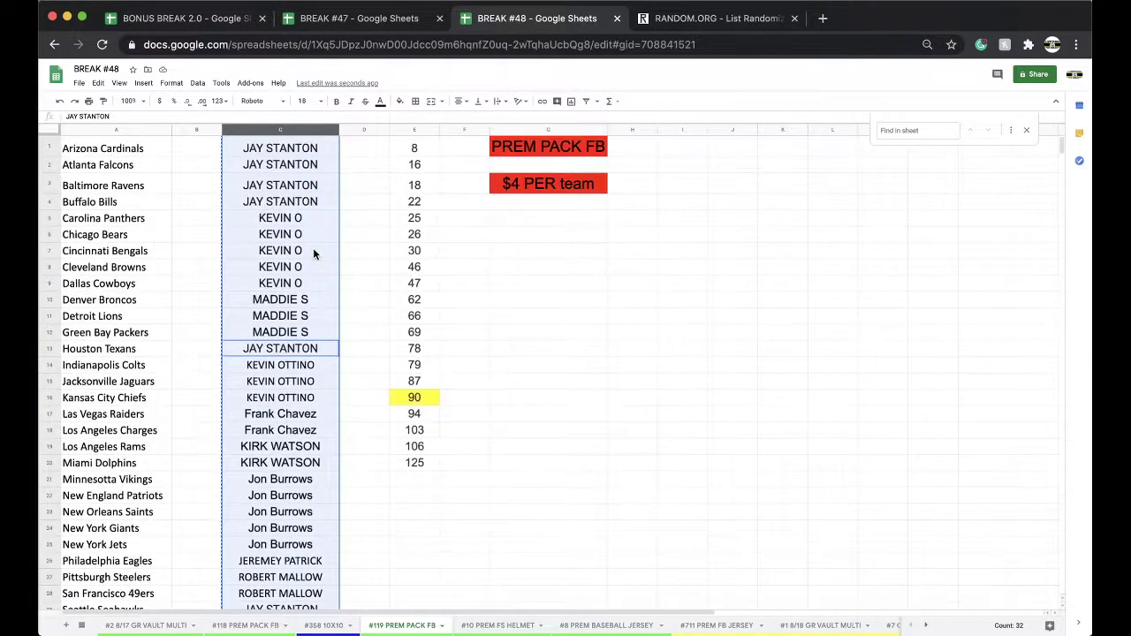
{"action": "left_click", "coordinate": [202, 150]}
{"action": "key", "text": "ctrl+v"}
{"action": "left_click", "coordinate": [305, 101]}
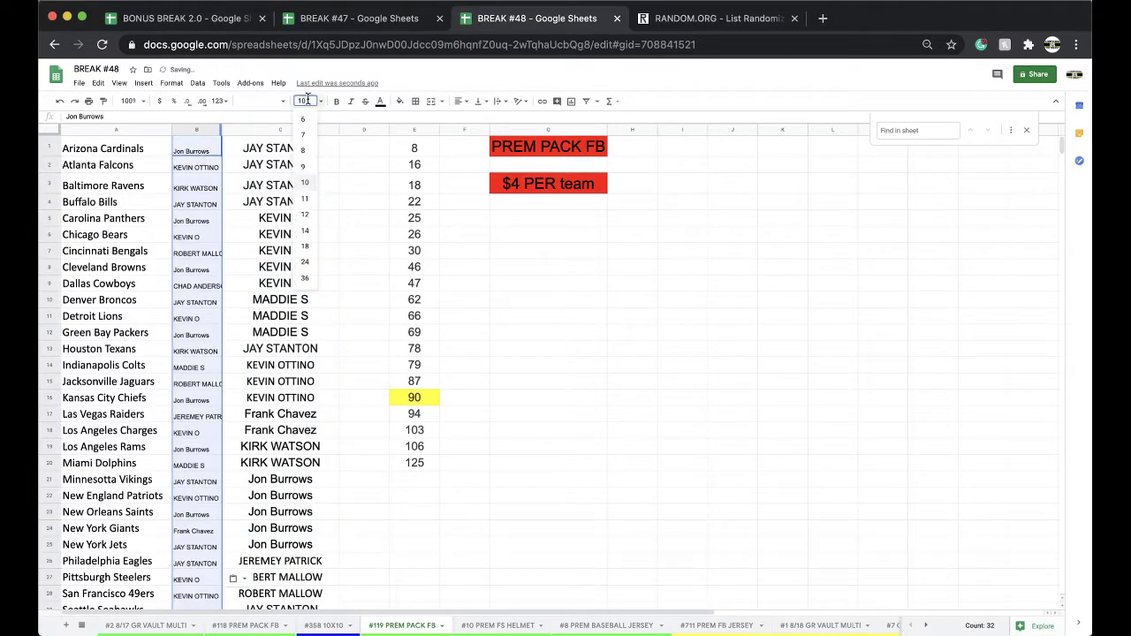
{"action": "left_click", "coordinate": [304, 246]}
{"action": "double_click", "coordinate": [221, 130]}
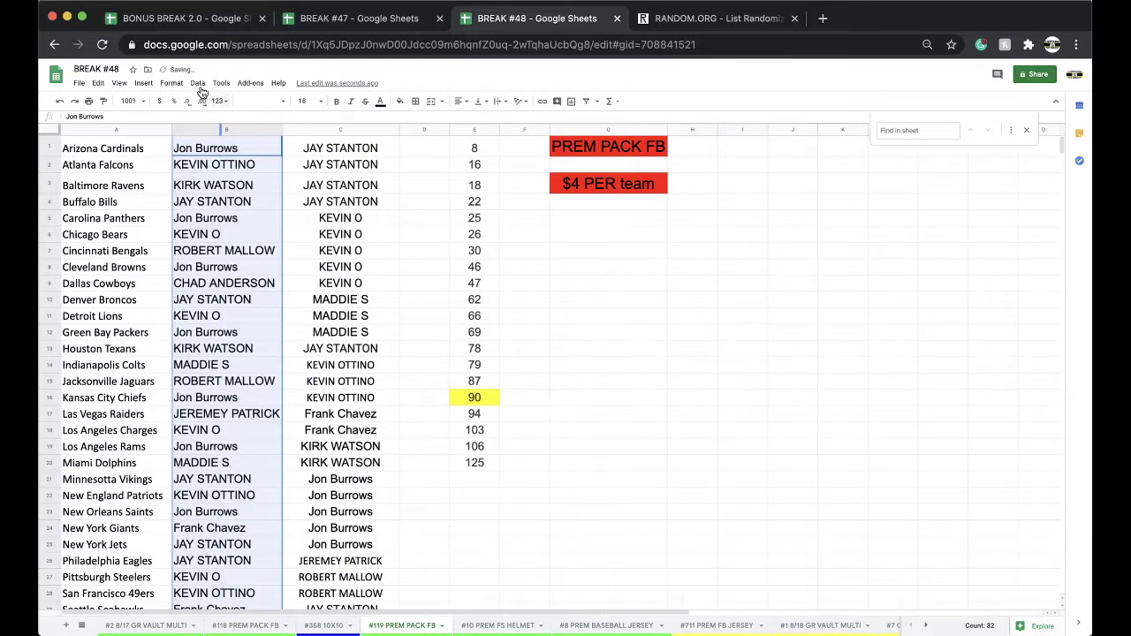
Sort the sheet by column B, A→Z, and review the team–buyer pairings down the list.
{"action": "left_click", "coordinate": [197, 82]}
{"action": "left_click", "coordinate": [265, 106]}
{"action": "left_click", "coordinate": [236, 177]}
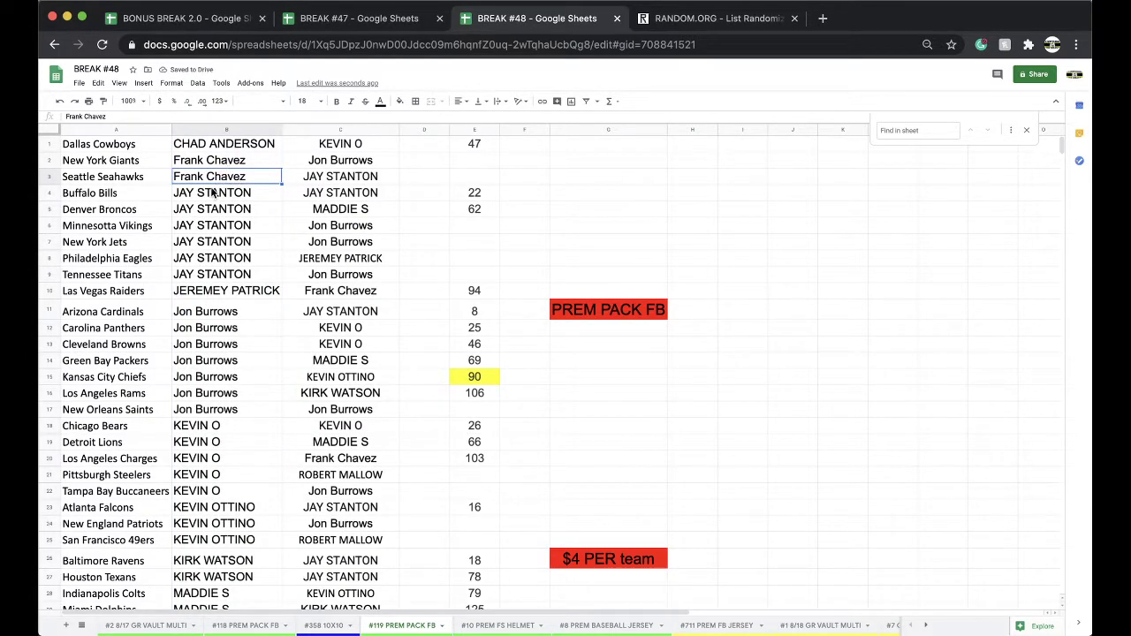
{"action": "left_click", "coordinate": [212, 193]}
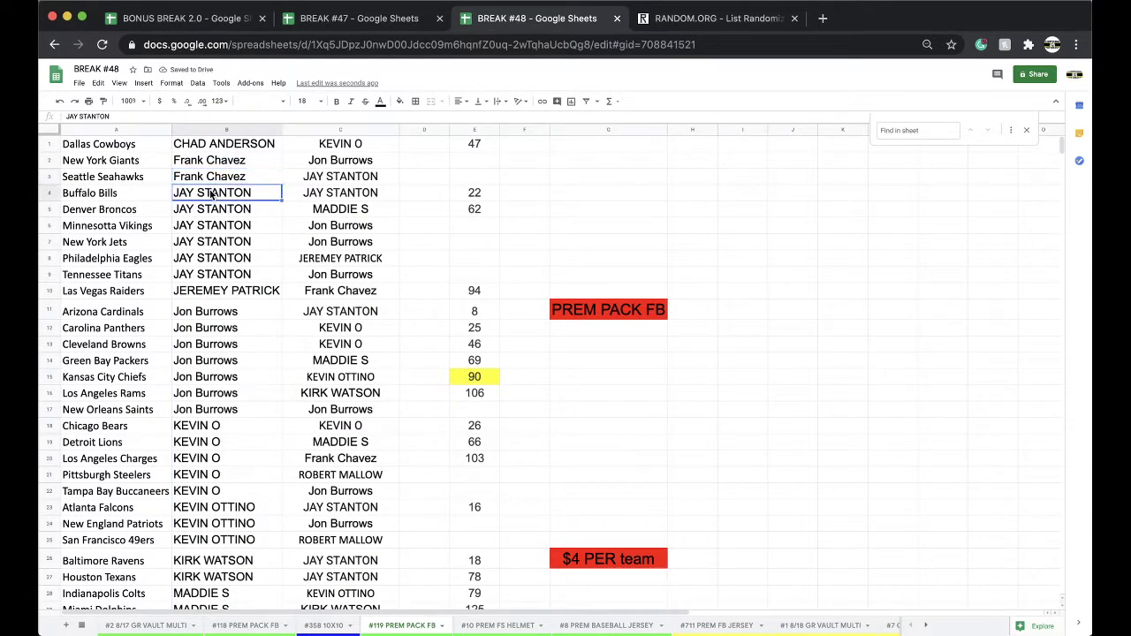
{"action": "scroll", "coordinate": [223, 230], "scroll_direction": "down", "scroll_amount": 2}
{"action": "left_click", "coordinate": [217, 257]}
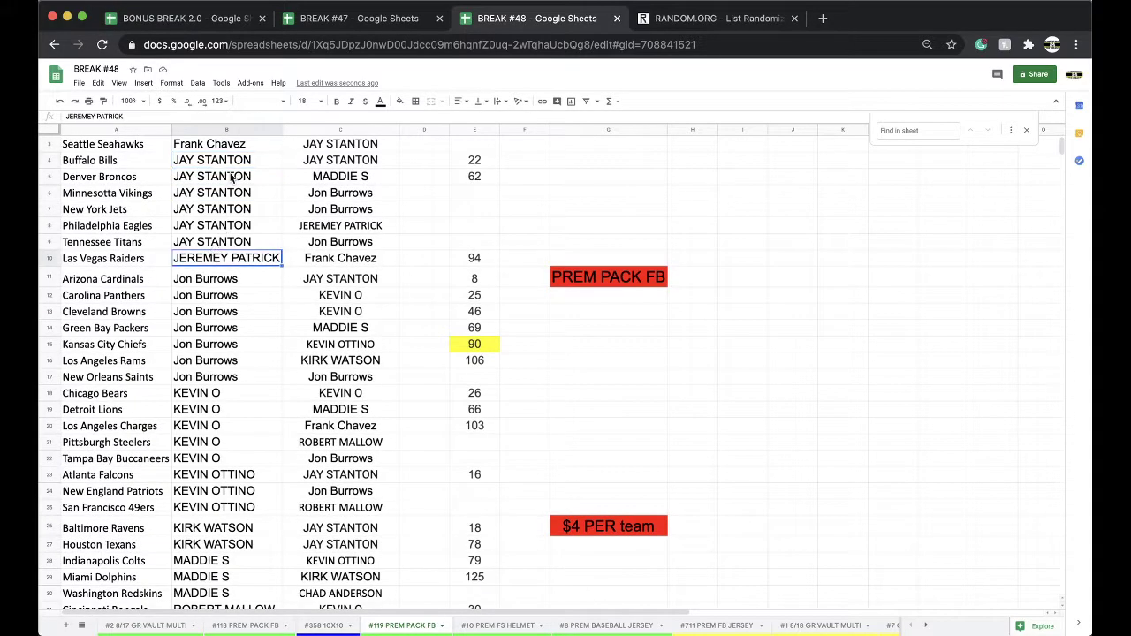
{"action": "scroll", "coordinate": [216, 252], "scroll_direction": "down", "scroll_amount": 2}
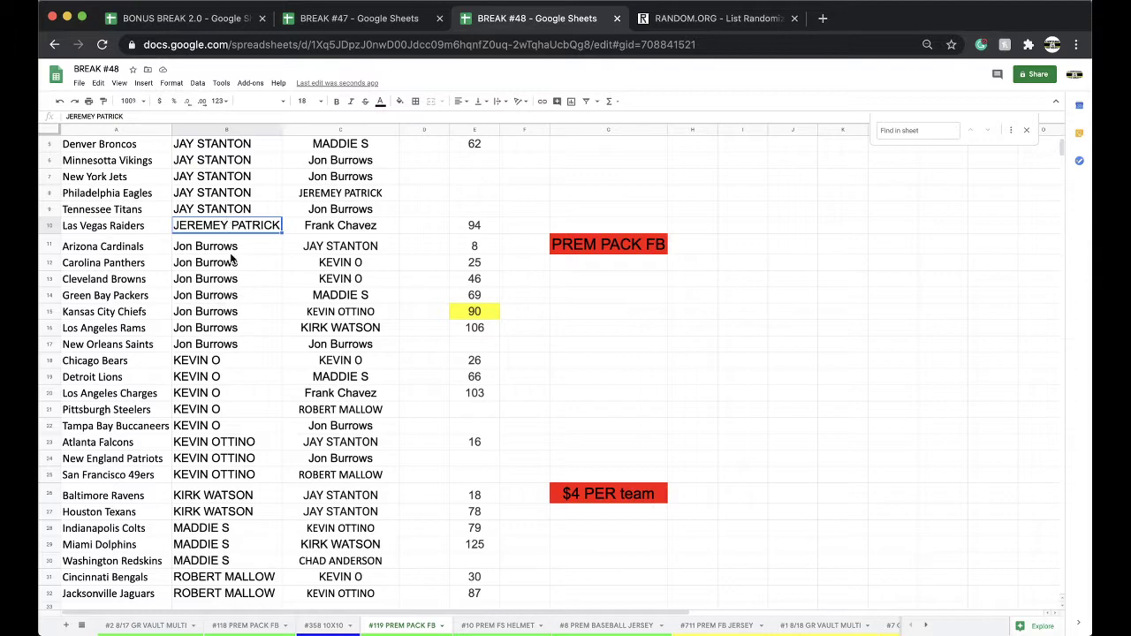
{"action": "scroll", "coordinate": [233, 260], "scroll_direction": "down", "scroll_amount": 2}
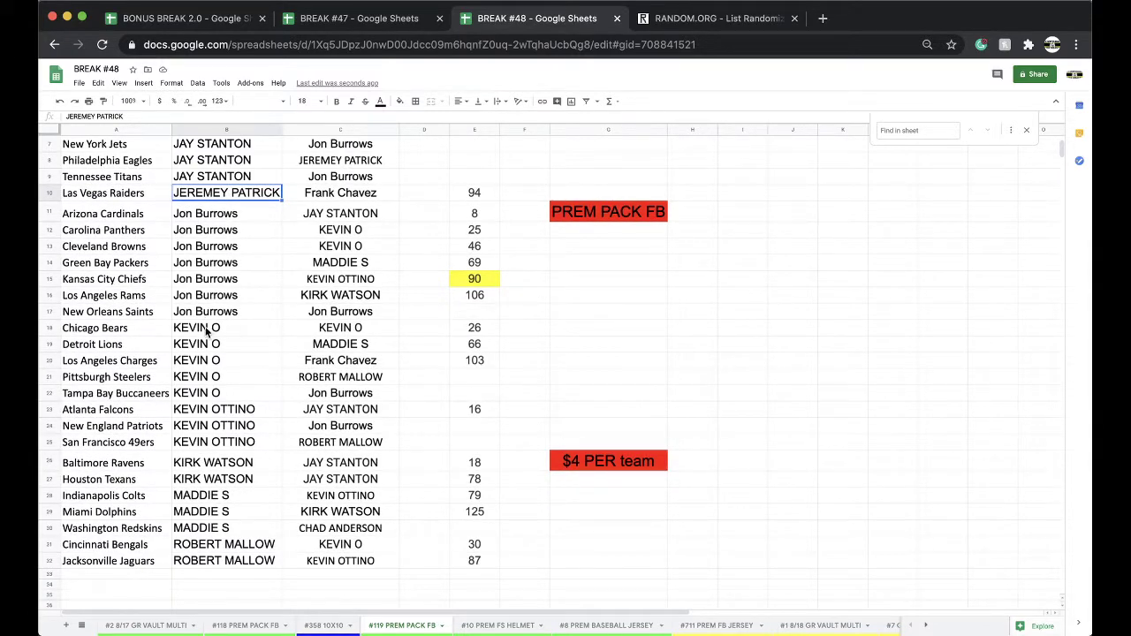
{"action": "scroll", "coordinate": [239, 258], "scroll_direction": "down", "scroll_amount": 2}
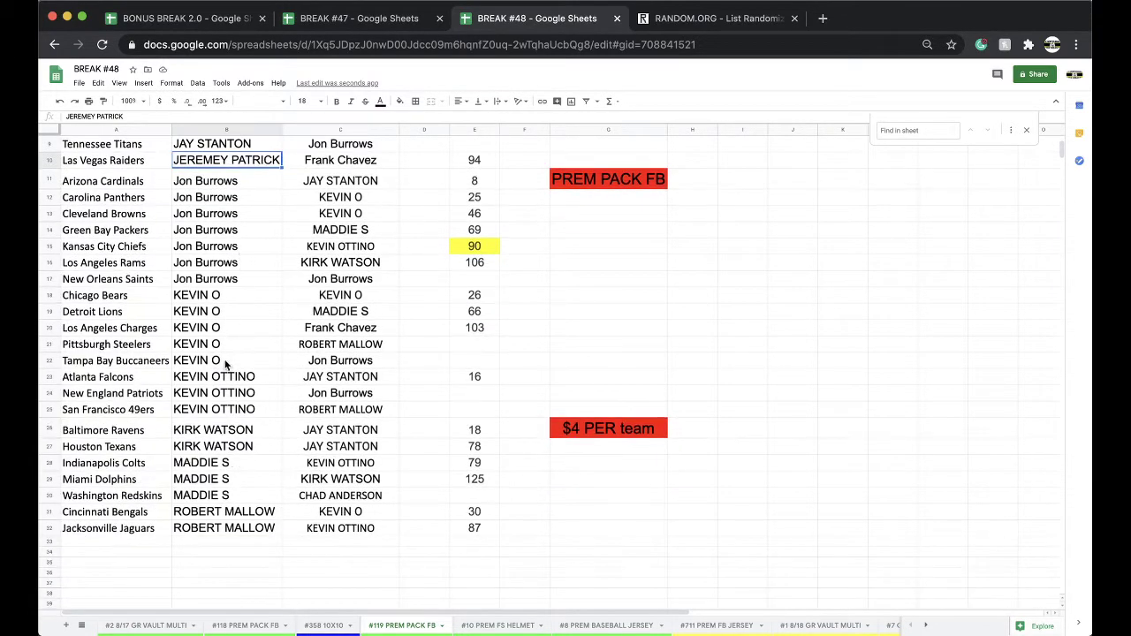
{"action": "scroll", "coordinate": [226, 362], "scroll_direction": "down", "scroll_amount": 2}
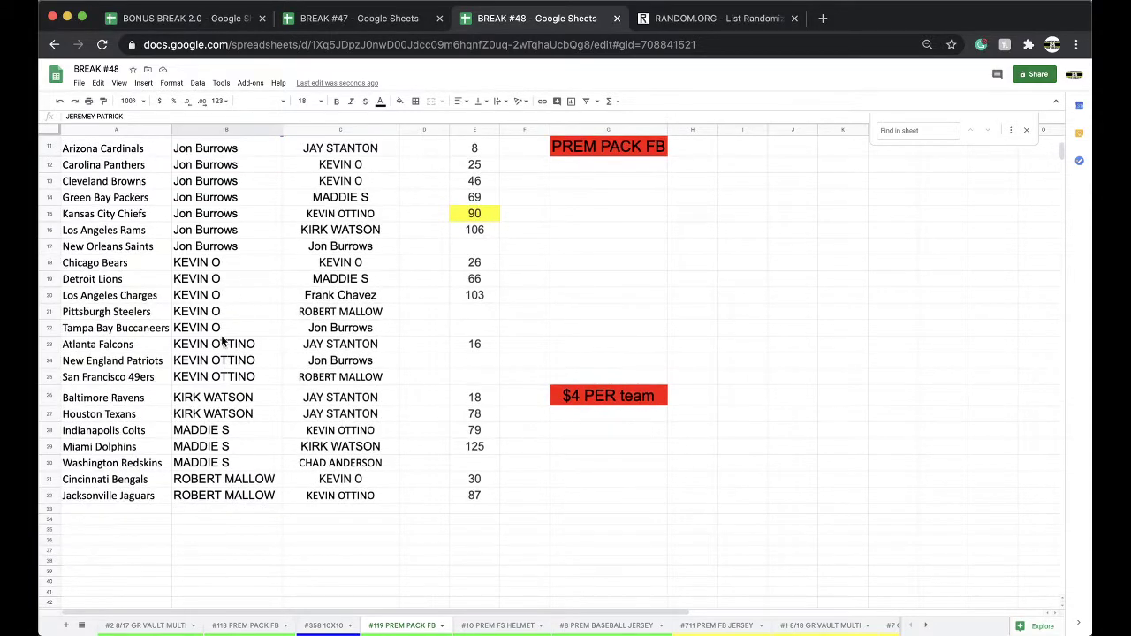
{"action": "left_click", "coordinate": [223, 344]}
{"action": "scroll", "coordinate": [223, 345], "scroll_direction": "down", "scroll_amount": 2}
{"action": "left_click", "coordinate": [208, 378]}
{"action": "scroll", "coordinate": [206, 336], "scroll_direction": "down", "scroll_amount": 2}
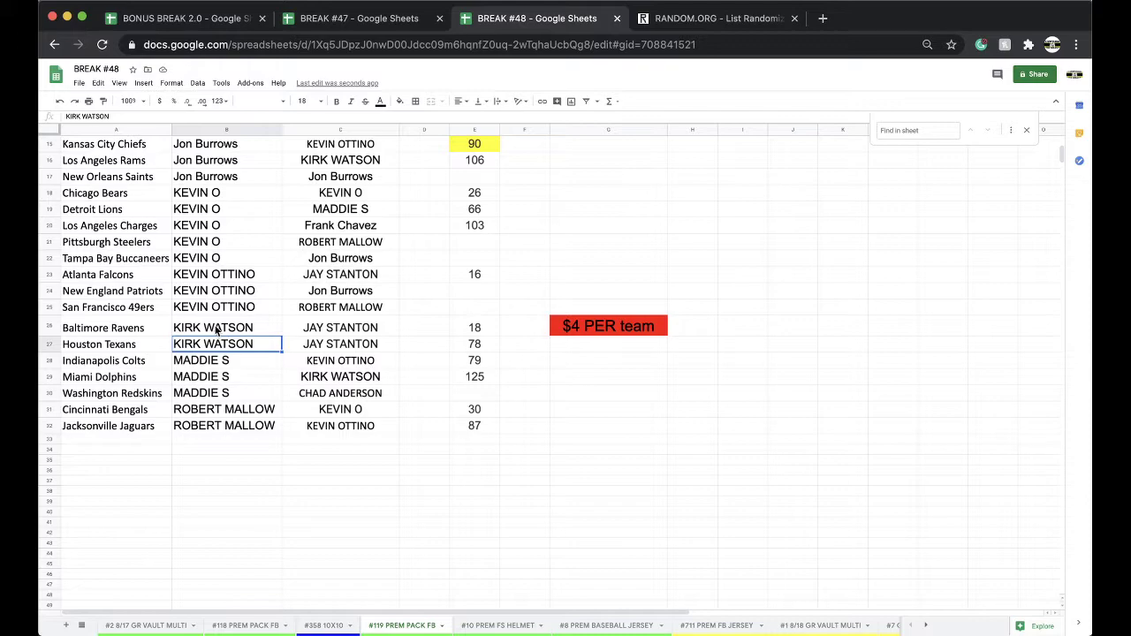
{"action": "scroll", "coordinate": [216, 330], "scroll_direction": "down", "scroll_amount": 1}
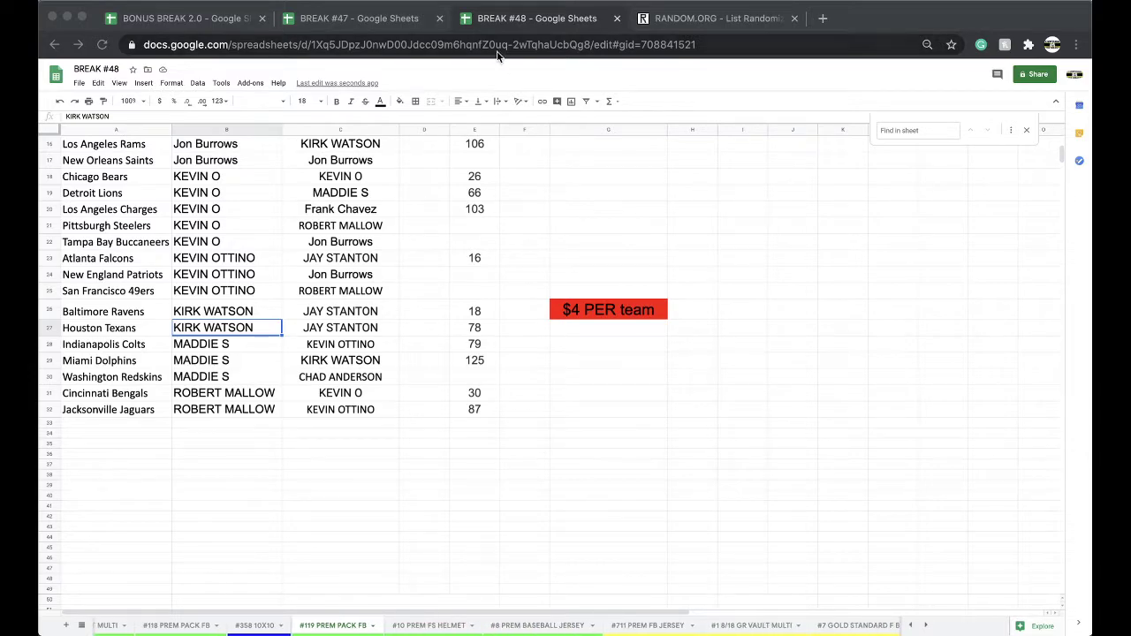
In BREAK #47, paste the buyer's name as values only into C14 of #3 PREM BK JERSEY.
{"action": "left_click", "coordinate": [398, 23]}
{"action": "left_click", "coordinate": [594, 625]}
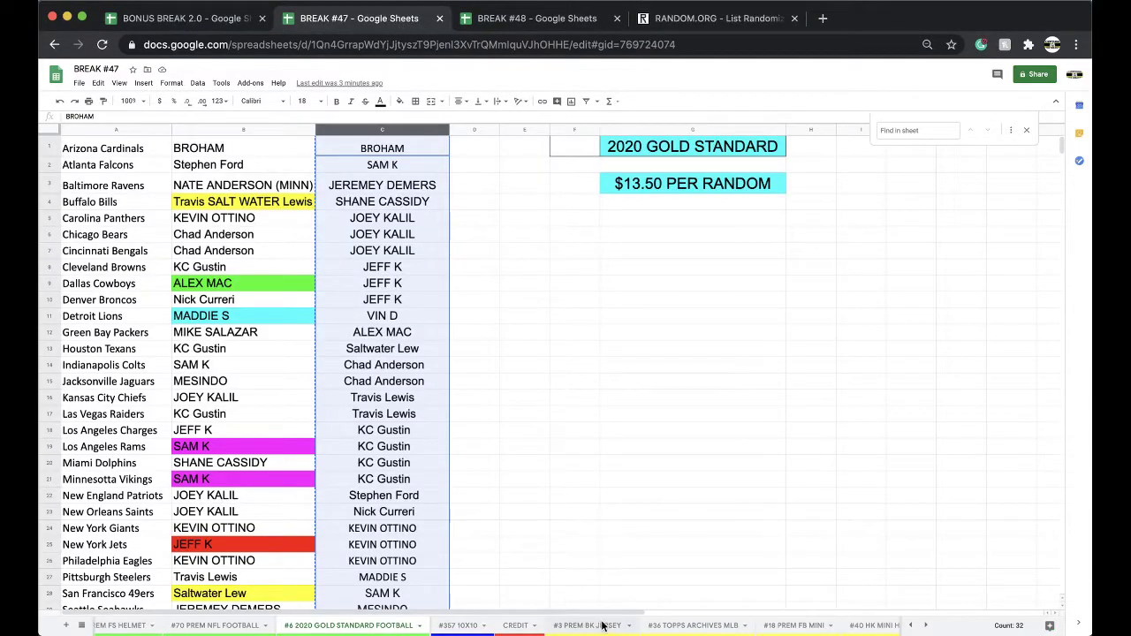
{"action": "left_click", "coordinate": [377, 365]}
{"action": "left_click", "coordinate": [469, 382]}
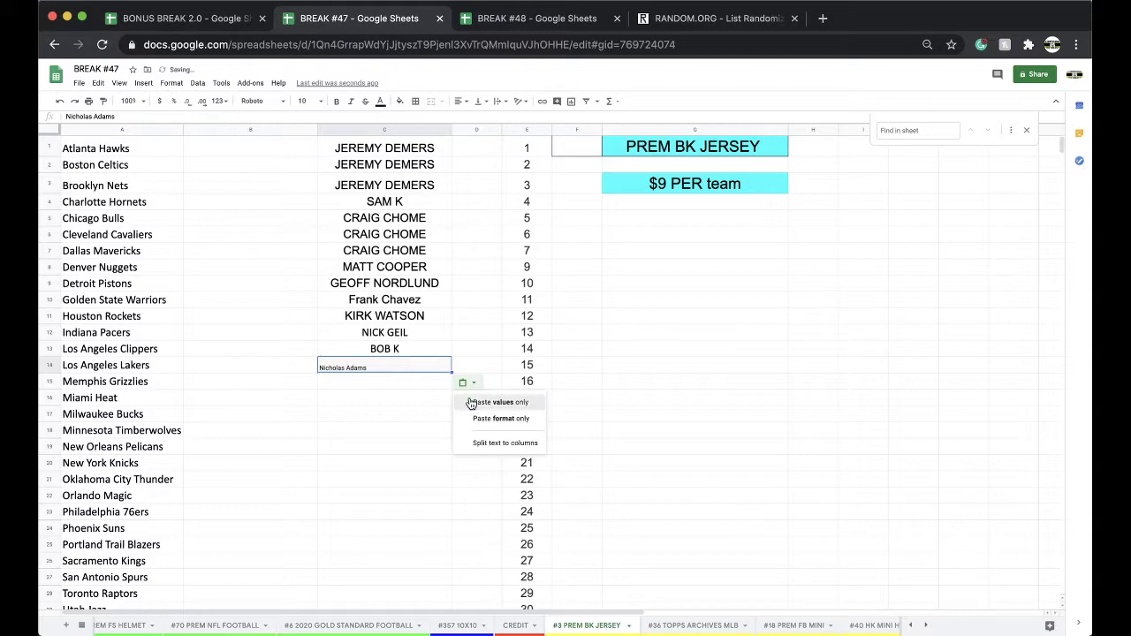
{"action": "left_click", "coordinate": [470, 397]}
Paste the buyer's name into C12 of the #3 PREM FS BASKETBALL sheet.
{"action": "scroll", "coordinate": [707, 625], "scroll_direction": "right", "scroll_amount": 5}
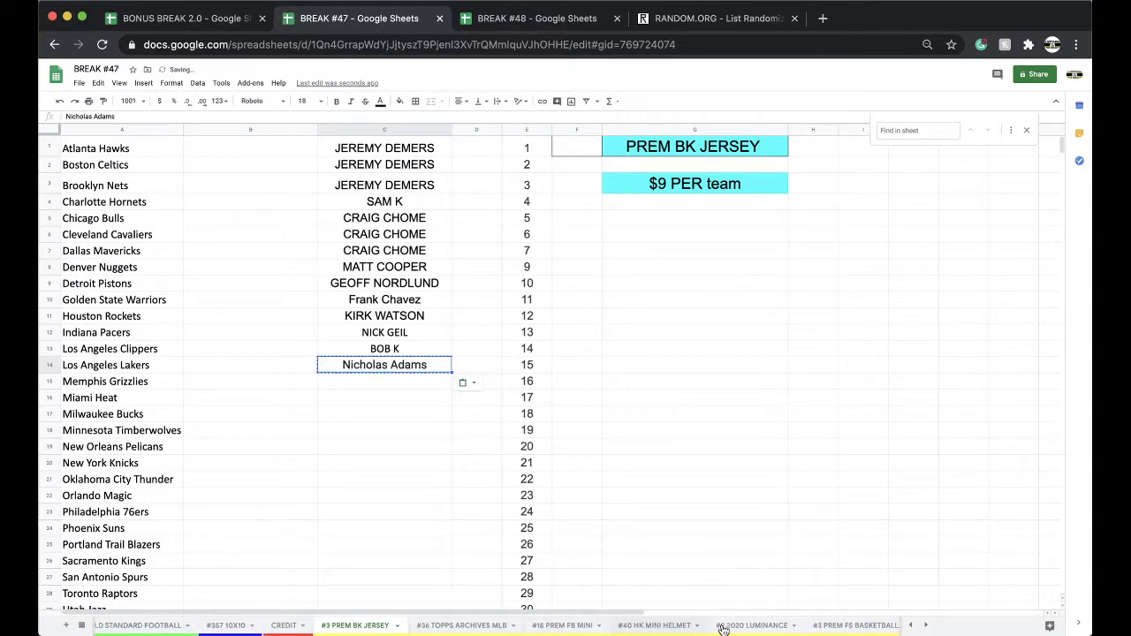
{"action": "left_click", "coordinate": [742, 625]}
{"action": "left_click", "coordinate": [371, 332]}
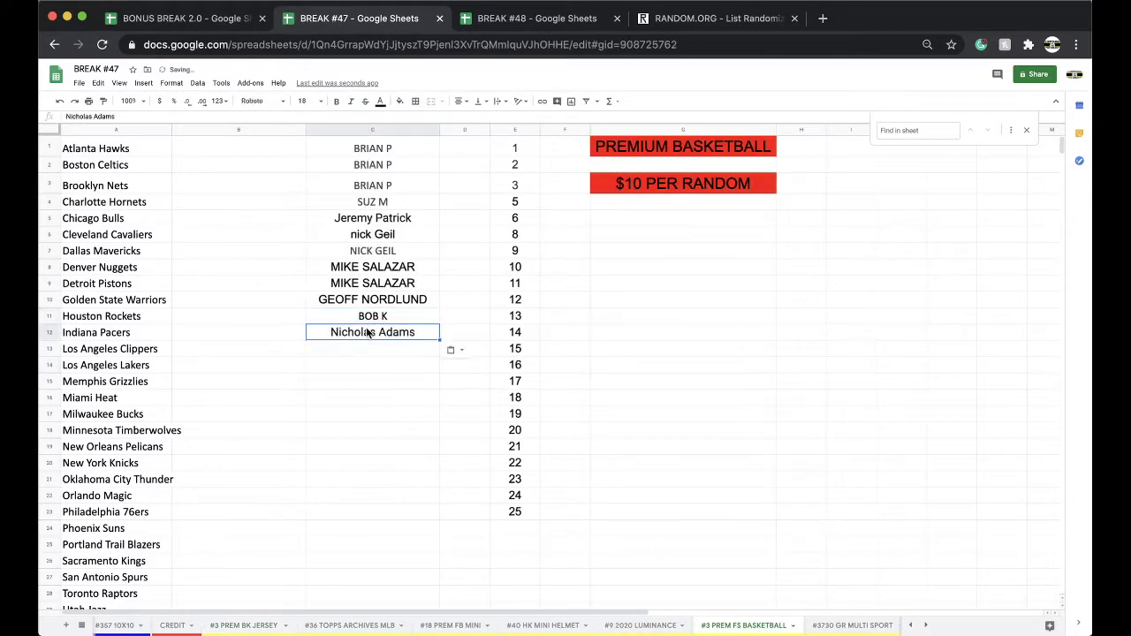
Search the CREDIT sheet for the buyer's surname, then return to #3 PREM BK JERSEY.
{"action": "left_click", "coordinate": [172, 625]}
{"action": "key", "text": "super+f"}
{"action": "type", "text": "ADAMS"}
{"action": "scroll", "coordinate": [386, 466], "scroll_direction": "up", "scroll_amount": 10}
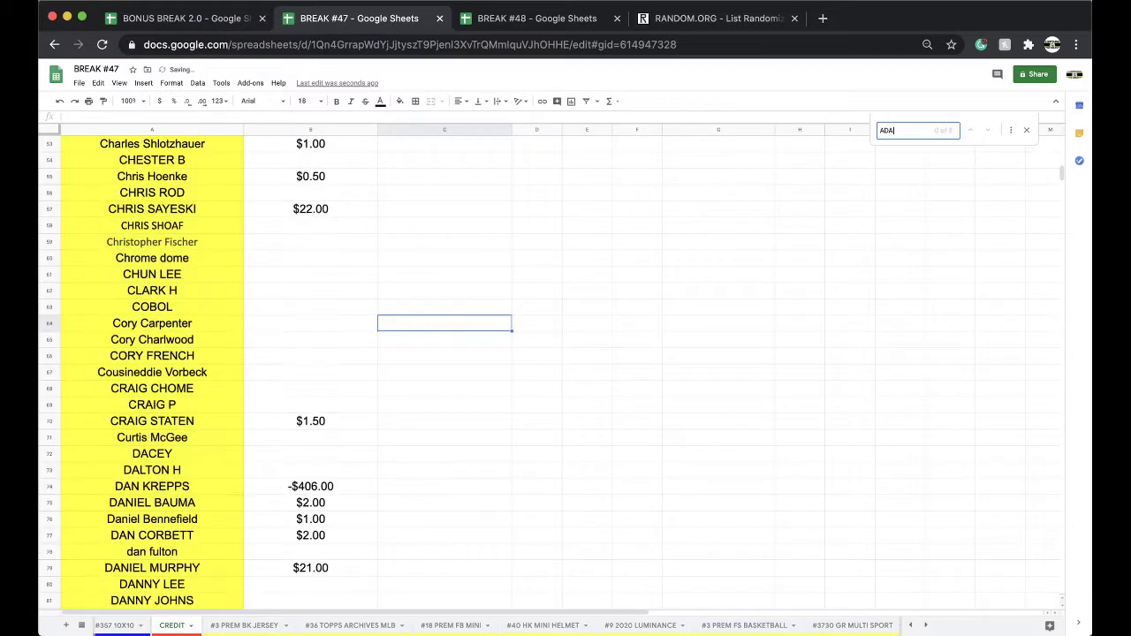
{"action": "left_click", "coordinate": [497, 17]}
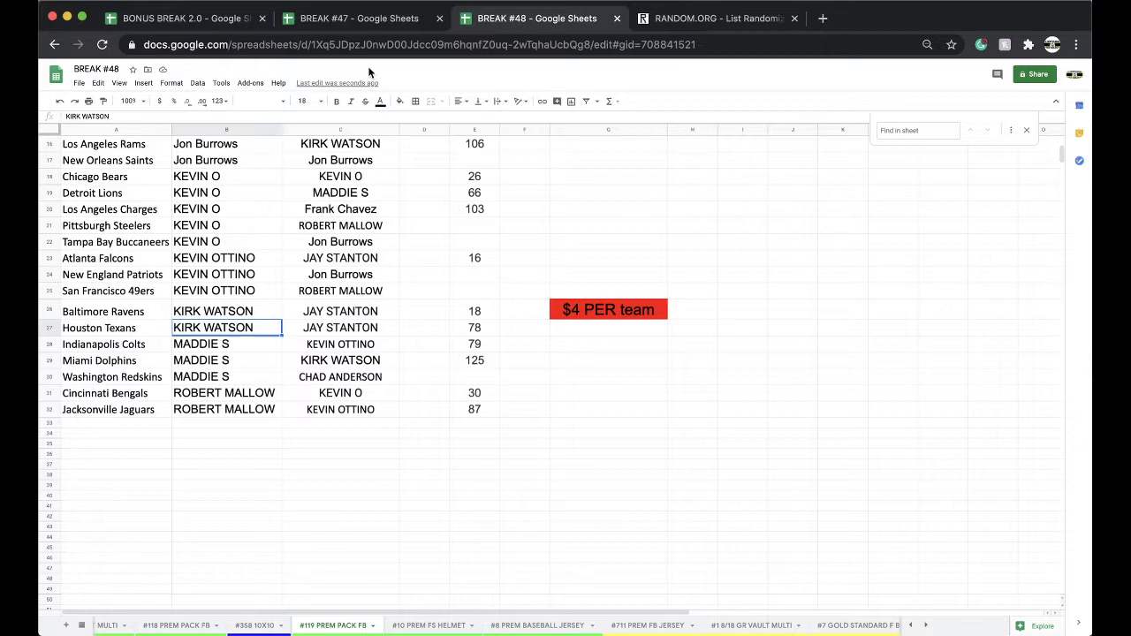
{"action": "left_click", "coordinate": [382, 18]}
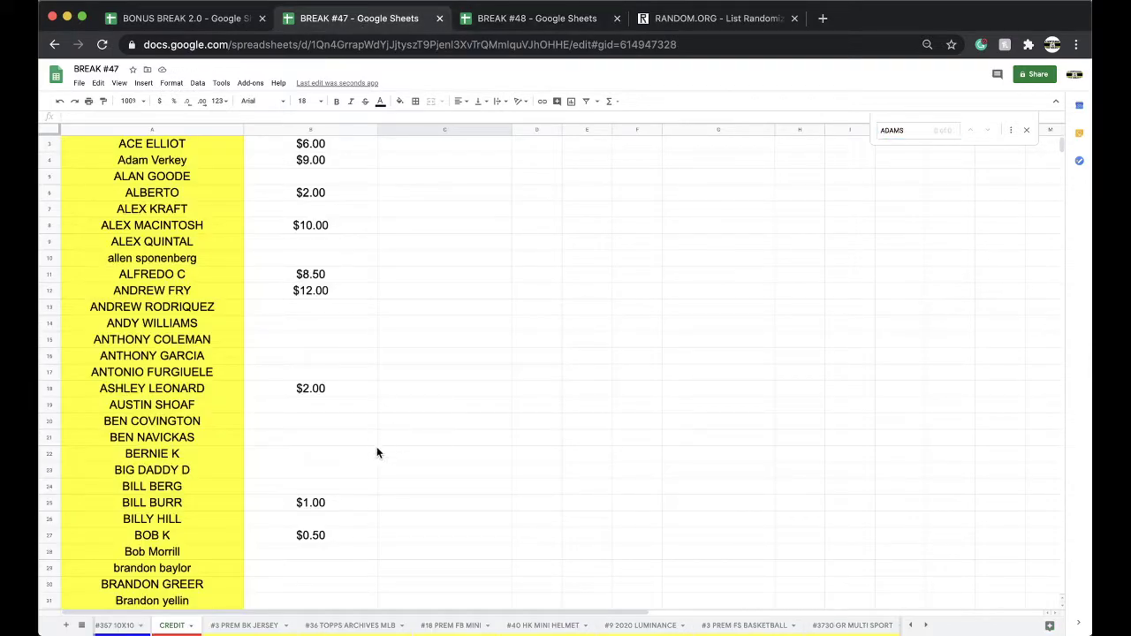
{"action": "left_click", "coordinate": [270, 625]}
Enter $19 in B14 and make B14:C14 size 18 with a yellow fill.
{"action": "type", "text": "$19"}
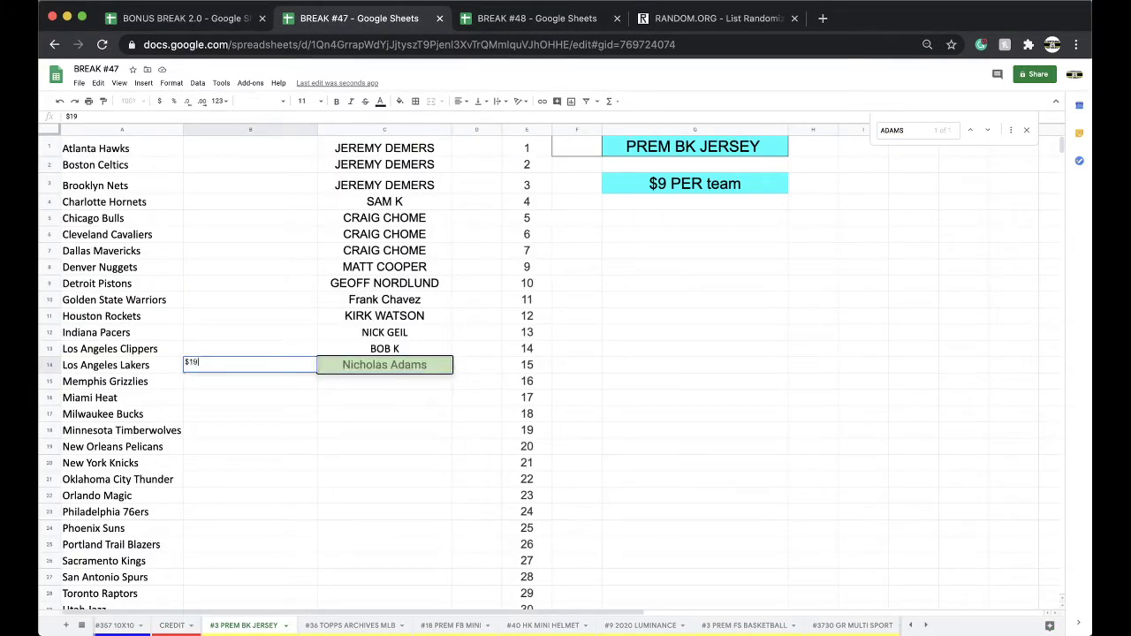
{"action": "left_click_drag", "start_coordinate": [337, 365], "coordinate": [308, 366]}
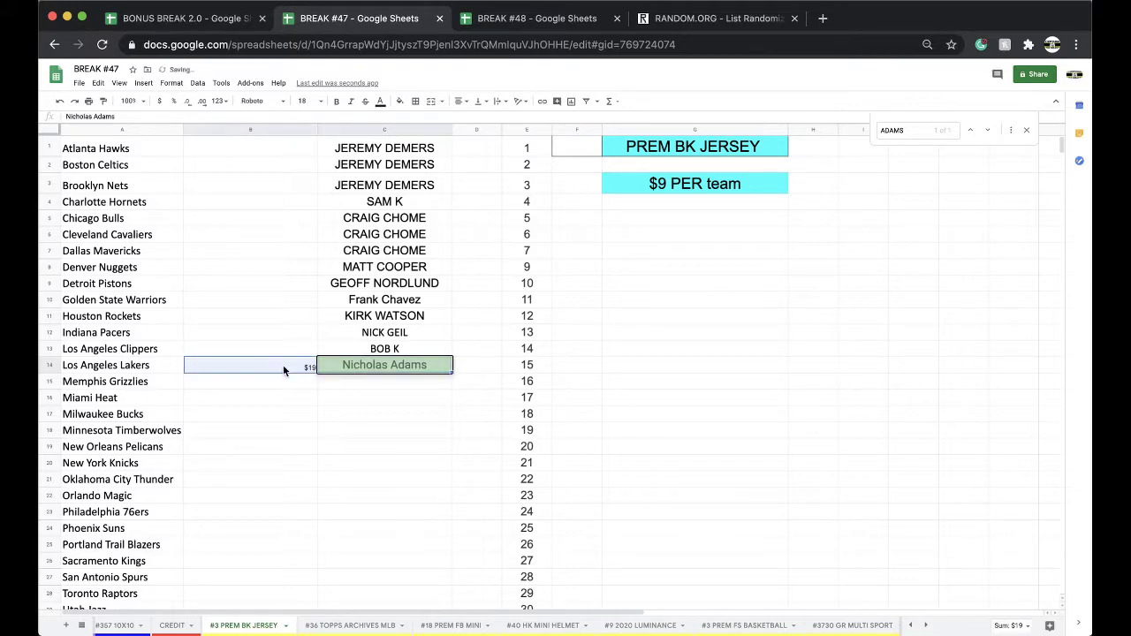
{"action": "left_click", "coordinate": [307, 101]}
{"action": "left_click", "coordinate": [305, 246]}
{"action": "left_click", "coordinate": [398, 100]}
{"action": "left_click", "coordinate": [435, 145]}
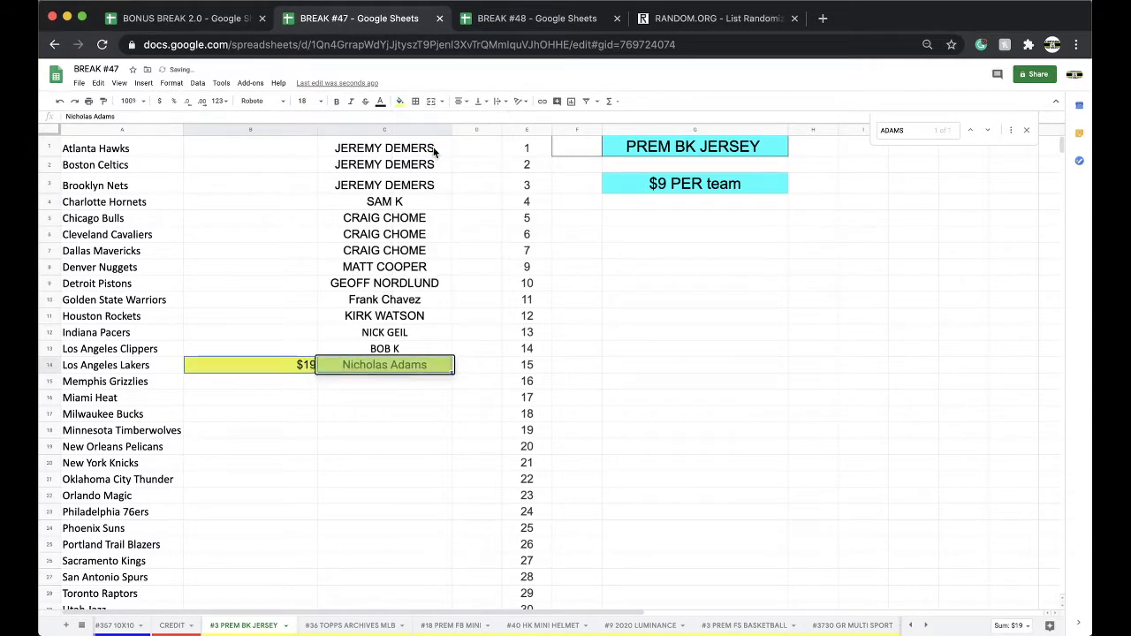
{"action": "left_click", "coordinate": [380, 431]}
{"action": "left_click", "coordinate": [517, 20]}
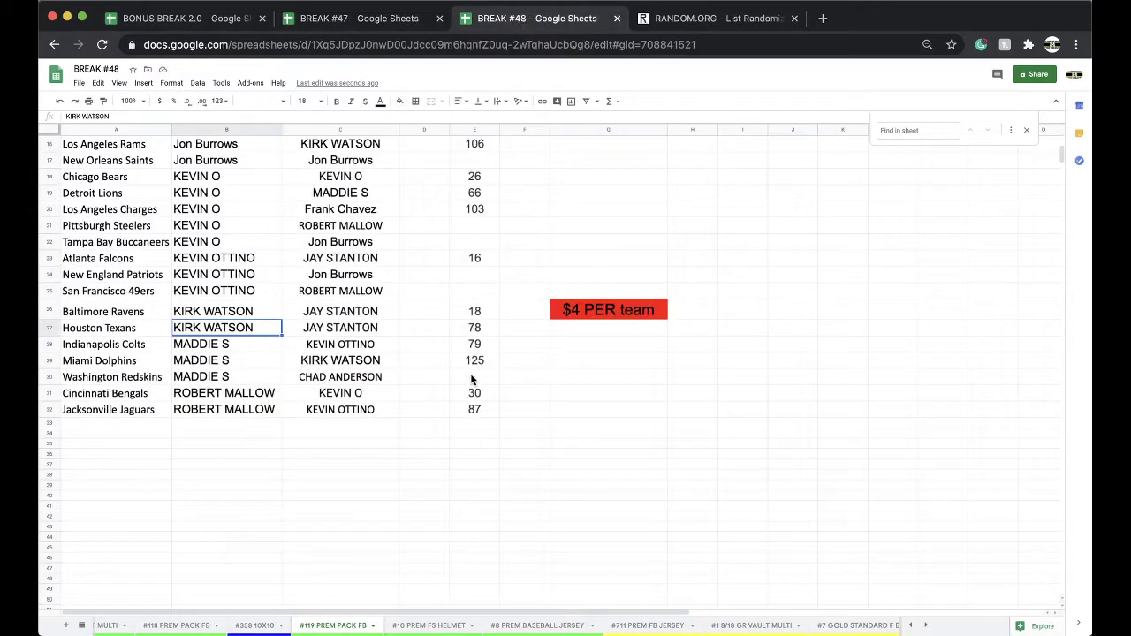
{"action": "scroll", "coordinate": [126, 509], "scroll_direction": "up", "scroll_amount": 5}
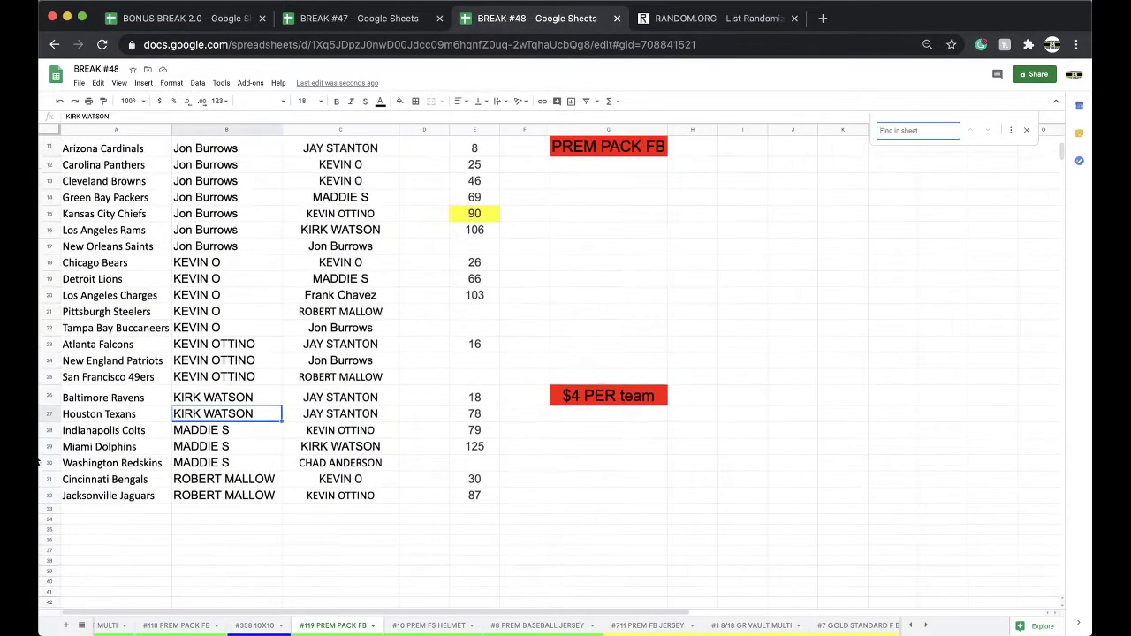
{"action": "scroll", "coordinate": [270, 371], "scroll_direction": "up", "scroll_amount": 1}
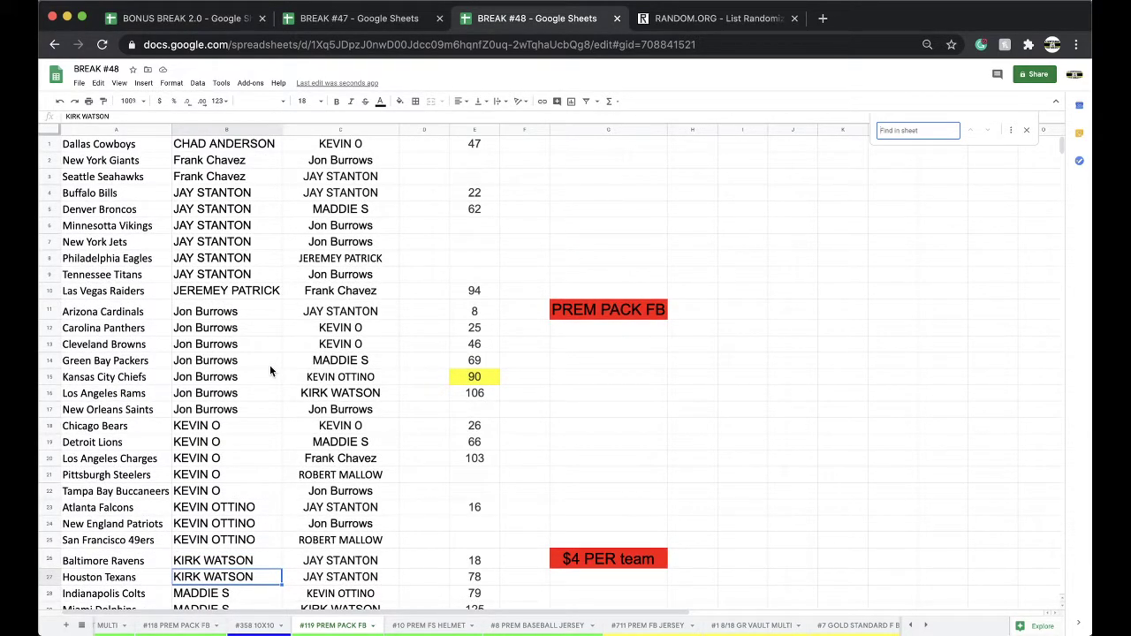
{"action": "left_click", "coordinate": [734, 626]}
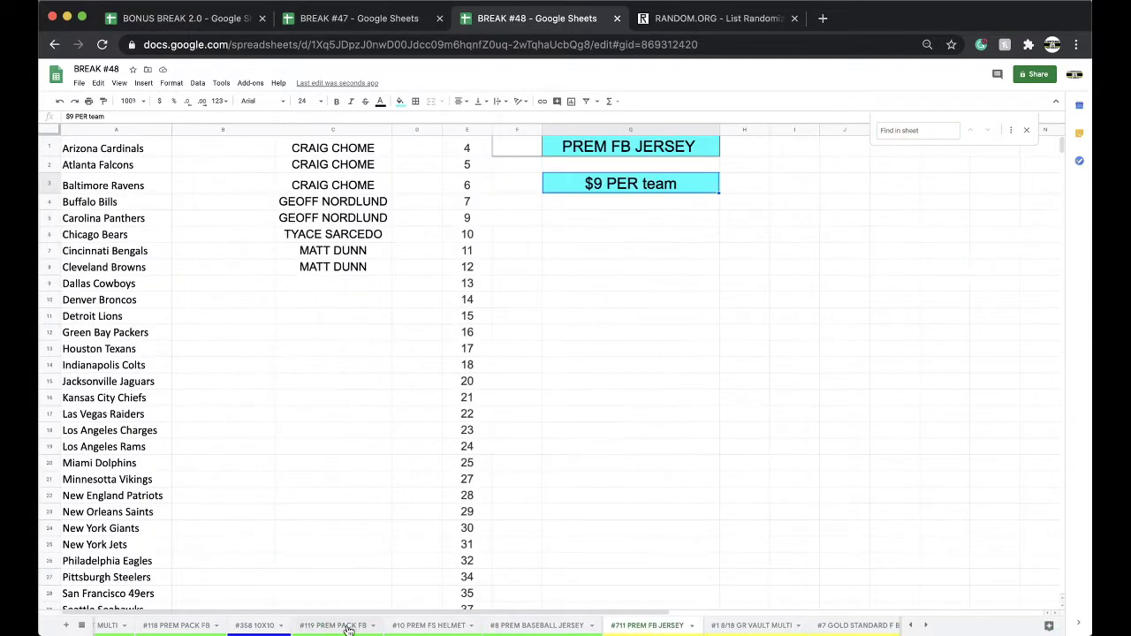
{"action": "left_click", "coordinate": [335, 625]}
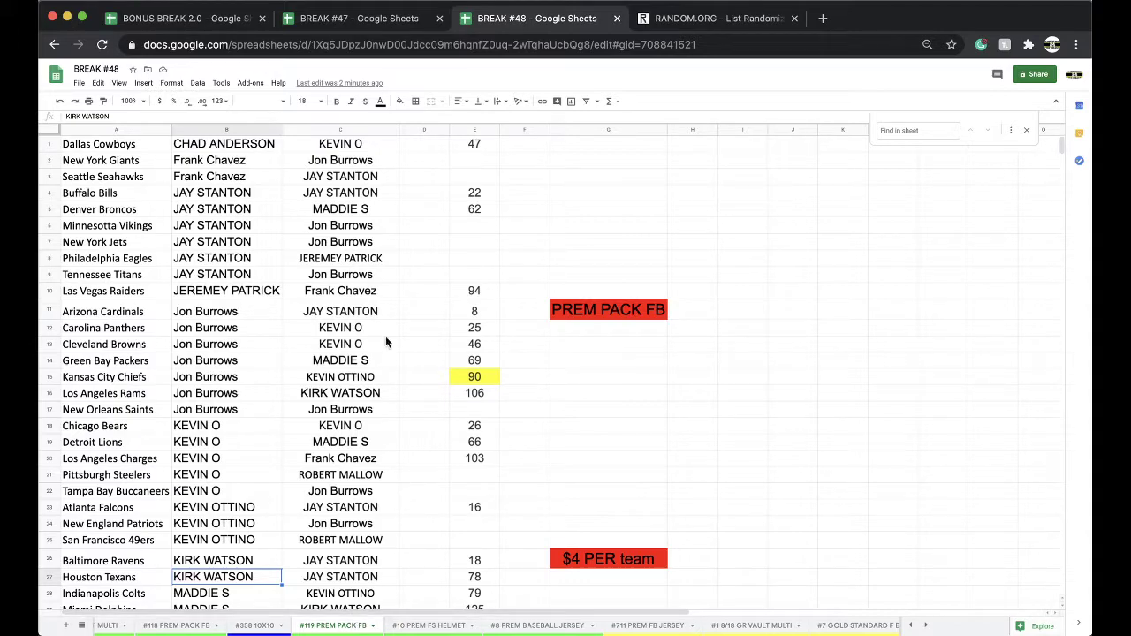
Clear the $19 from B14 on BREAK #47, reset the Lakers cells' fill, and return to BREAK #48.
{"action": "left_click", "coordinate": [367, 20]}
{"action": "left_click", "coordinate": [296, 362]}
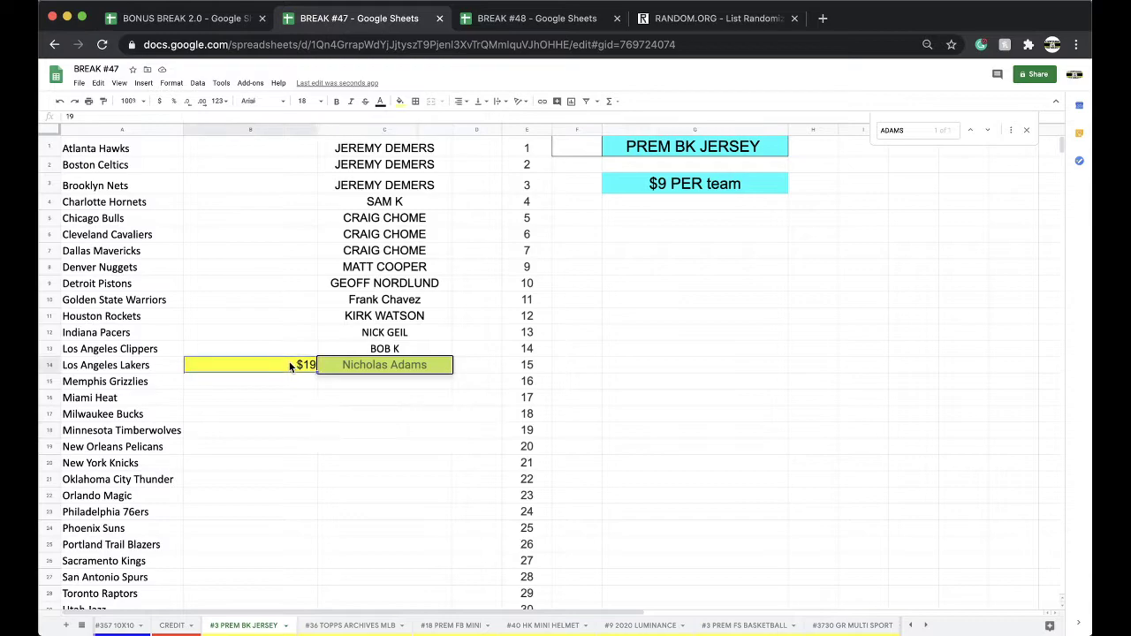
{"action": "key", "text": "Delete"}
{"action": "left_click", "coordinate": [333, 365]}
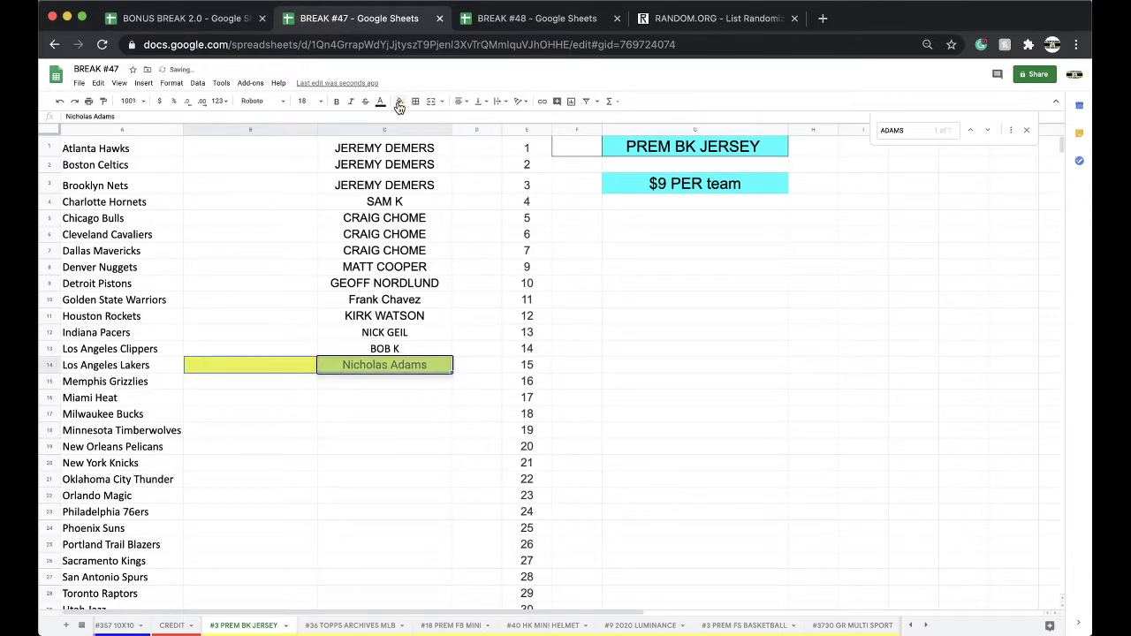
{"action": "left_click", "coordinate": [400, 105]}
{"action": "left_click", "coordinate": [416, 119]}
{"action": "left_click", "coordinate": [537, 17]}
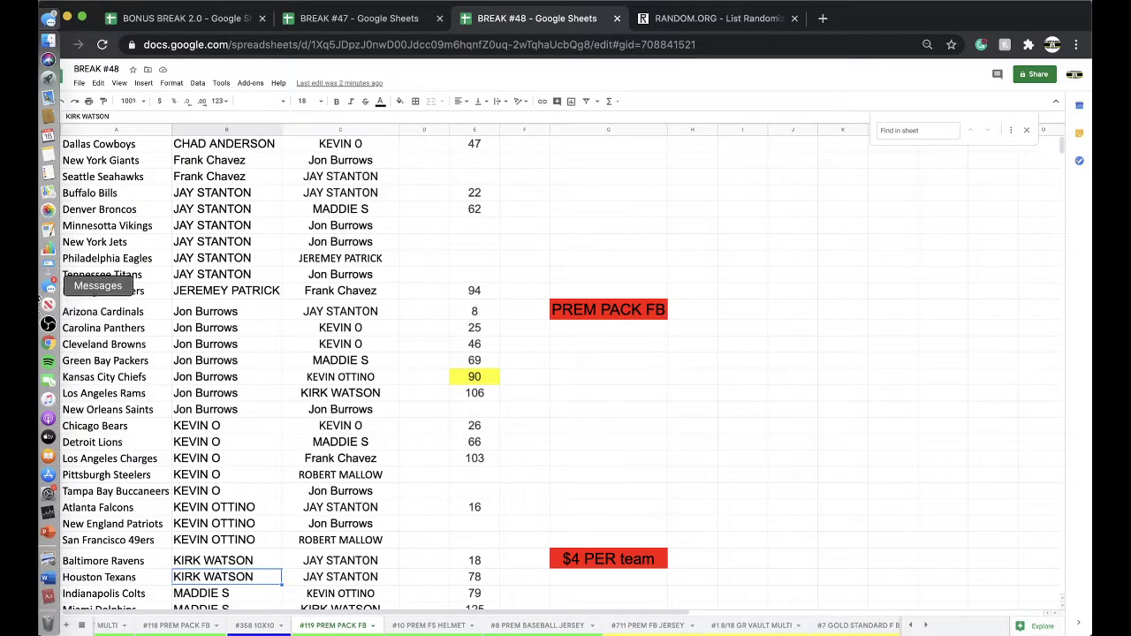
{"action": "left_click", "coordinate": [48, 288]}
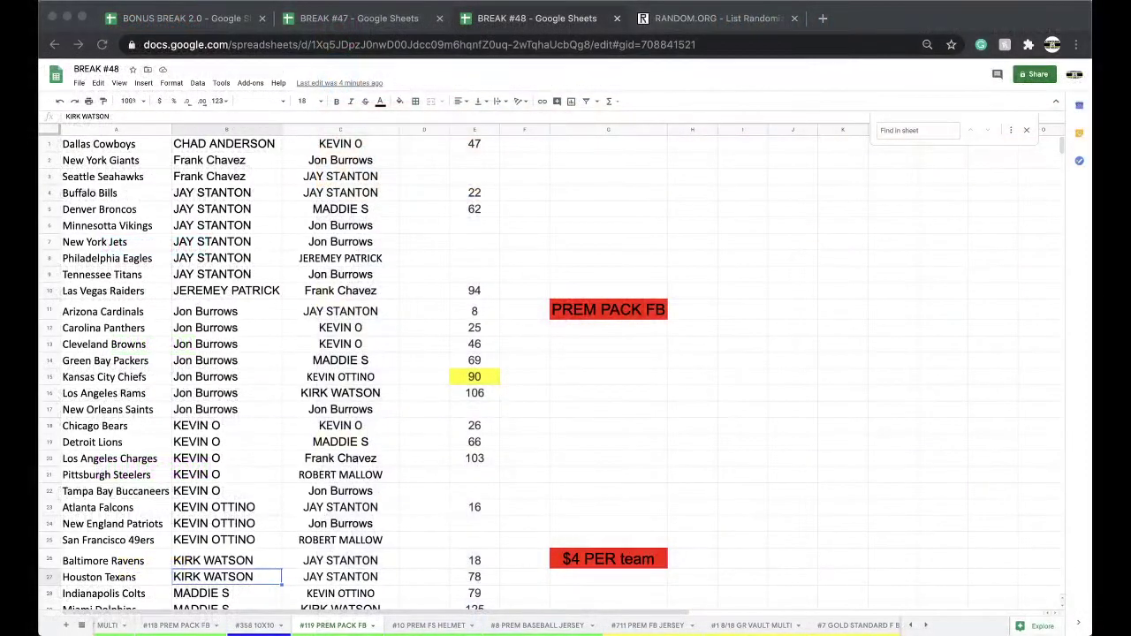
Fill the San Francisco 49ers owner cell B25 red.
{"action": "left_click", "coordinate": [222, 542]}
{"action": "left_click", "coordinate": [402, 103]}
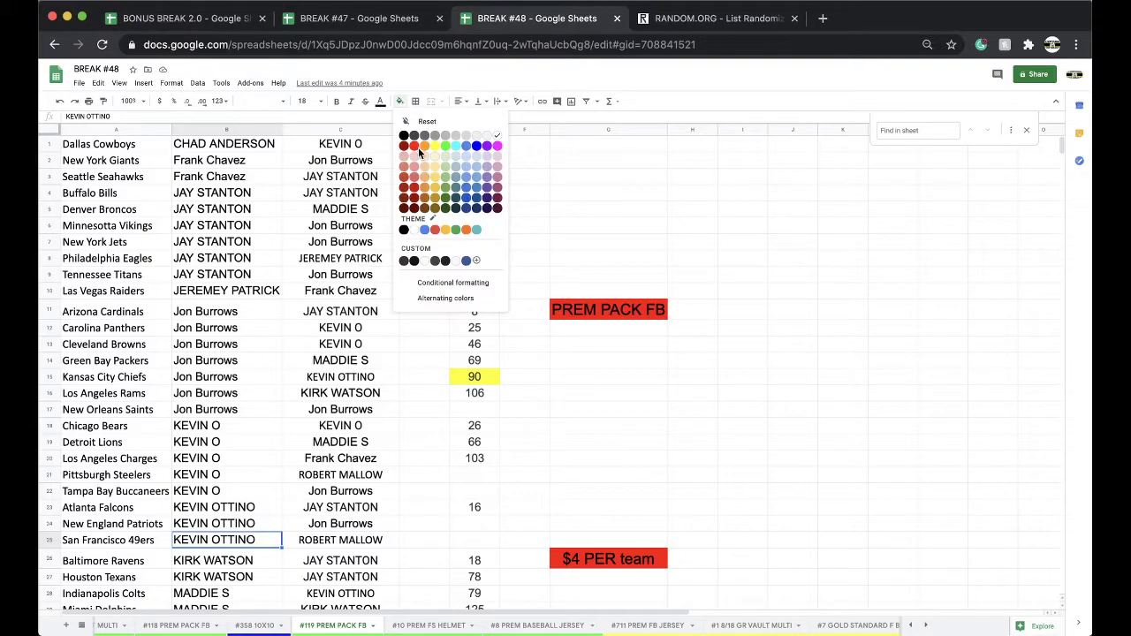
{"action": "left_click", "coordinate": [421, 151]}
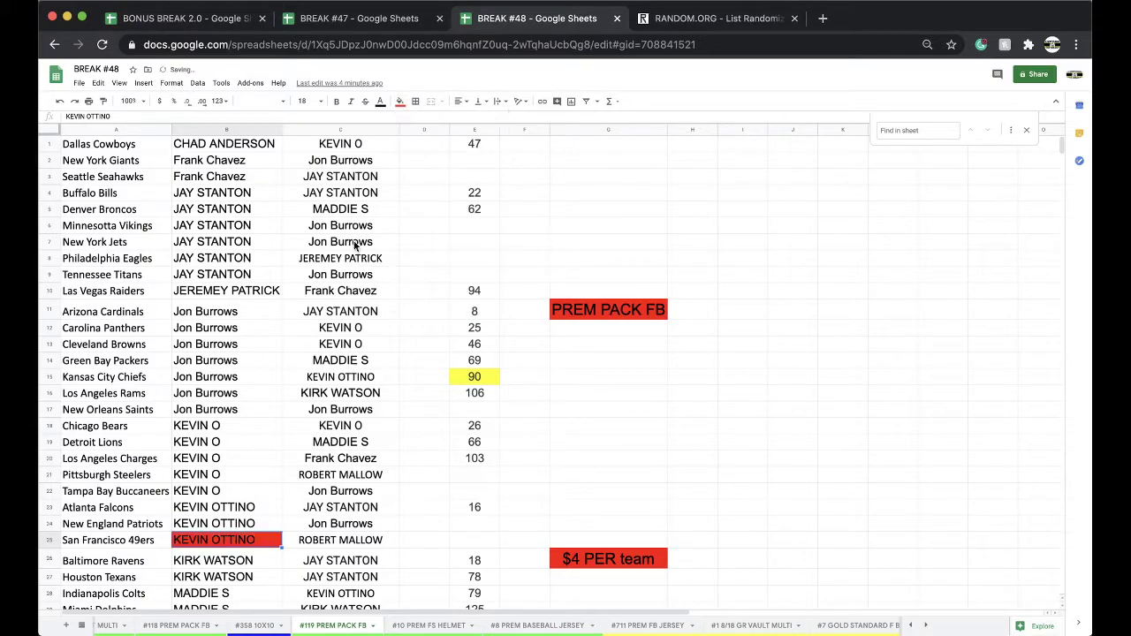
Sort the sheet A→Z by team in column A and copy column C's names.
{"action": "left_click", "coordinate": [110, 130]}
{"action": "left_click", "coordinate": [198, 83]}
{"action": "left_click", "coordinate": [254, 102]}
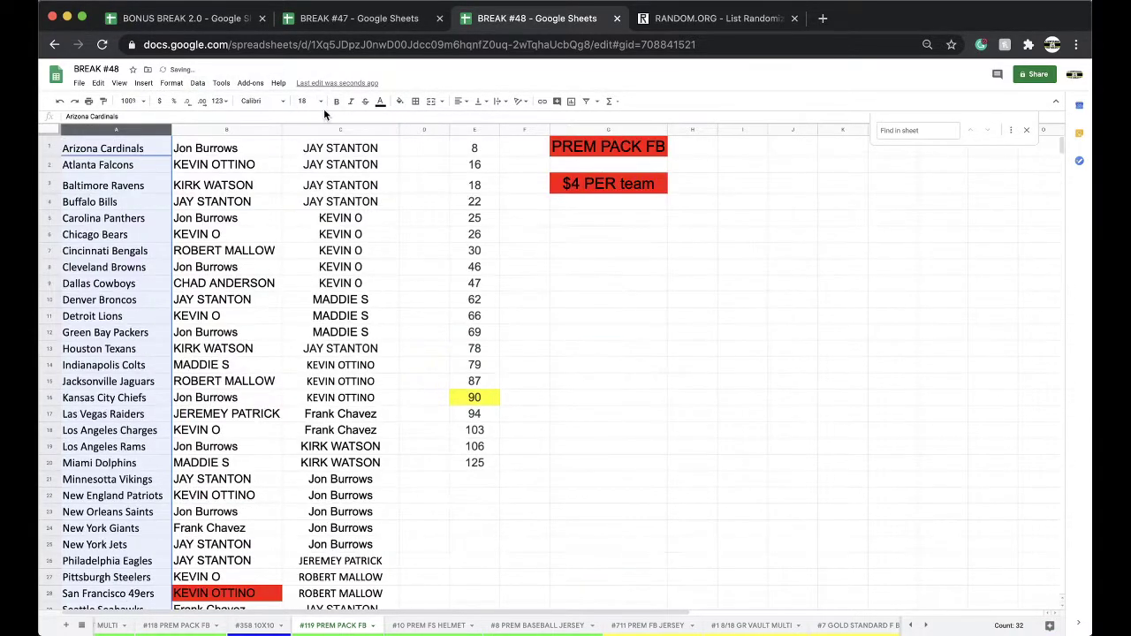
{"action": "left_click", "coordinate": [313, 129]}
{"action": "key", "text": "ctrl+c"}
{"action": "scroll", "coordinate": [384, 369], "scroll_direction": "down", "scroll_amount": 3}
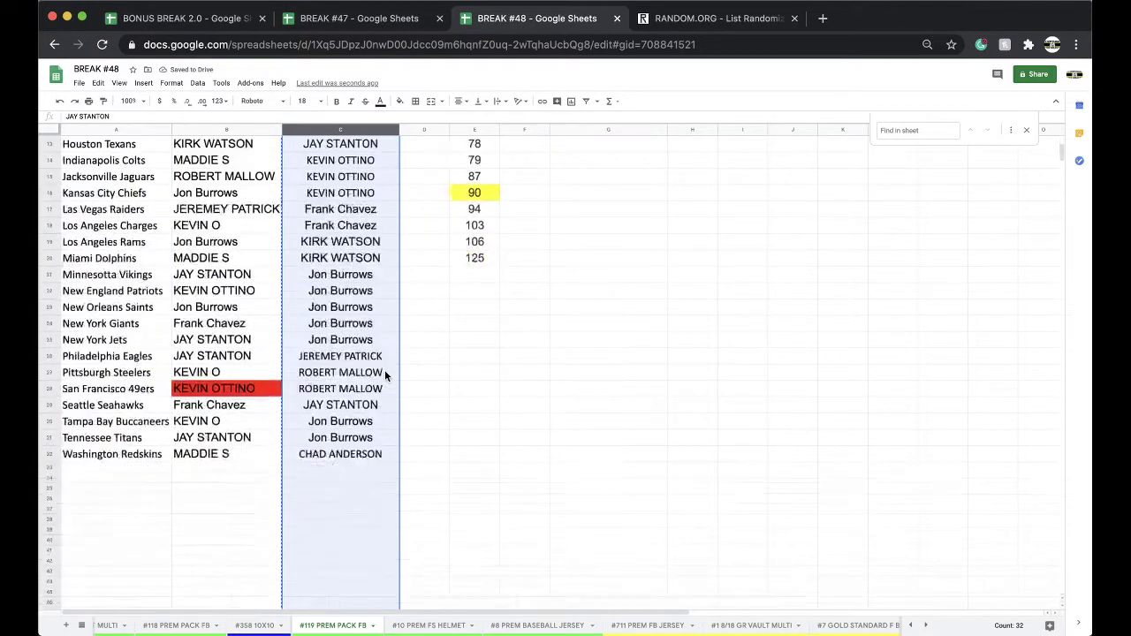
{"action": "scroll", "coordinate": [385, 370], "scroll_direction": "up", "scroll_amount": 3}
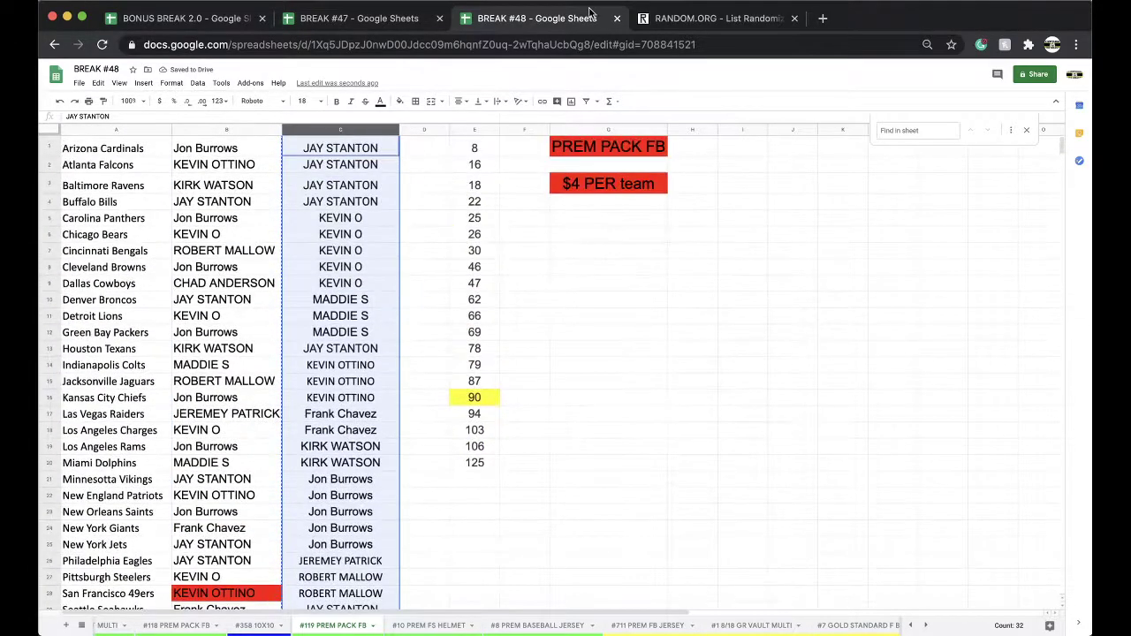
Paste the 32 copied names into a freshly reloaded RANDOM.ORG list randomizer.
{"action": "left_click", "coordinate": [661, 27]}
{"action": "left_click", "coordinate": [640, 44]}
{"action": "key", "text": "Return"}
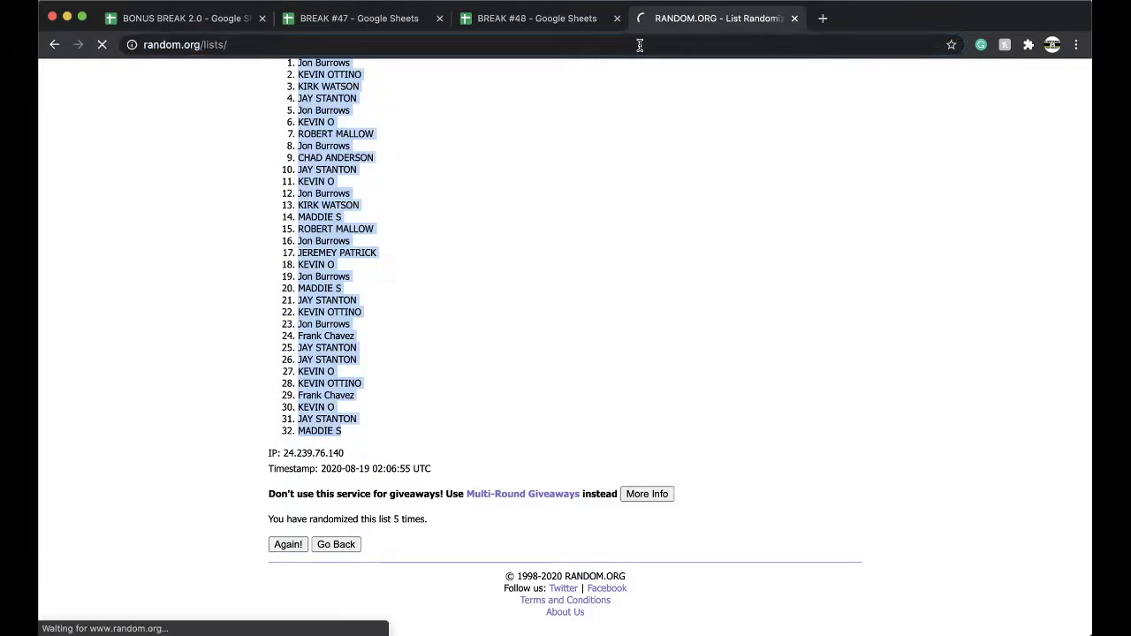
{"action": "left_click", "coordinate": [310, 382]}
{"action": "key", "text": "ctrl+v"}
Randomize the list four times, highlight the top winner, then move #119 PREM PACK FB ahead of #358 10X10.
{"action": "left_click", "coordinate": [300, 518]}
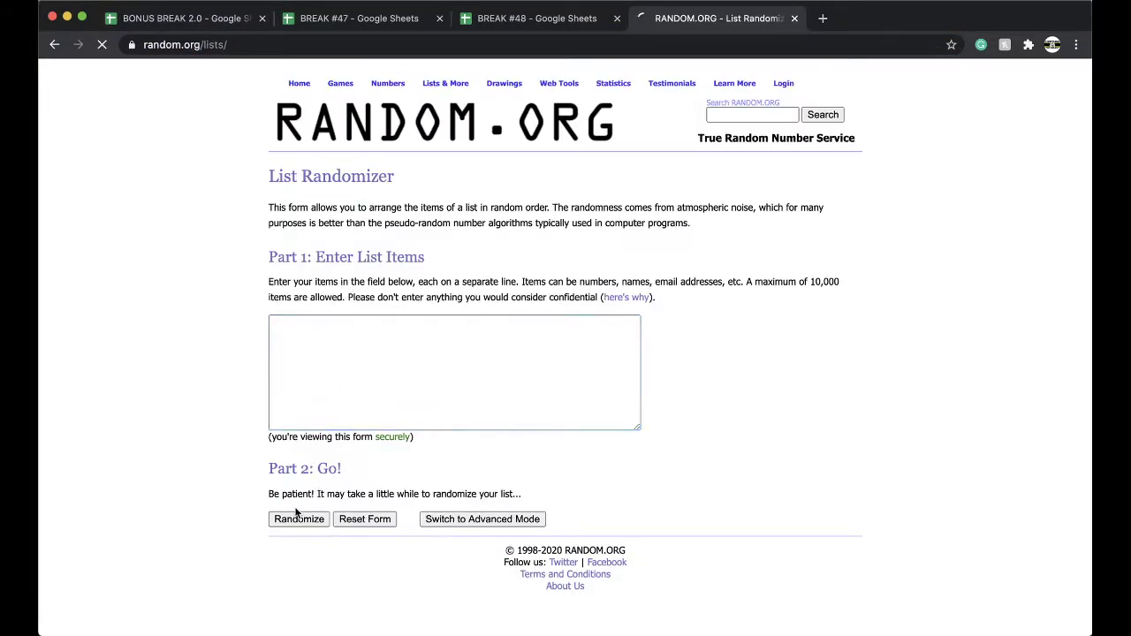
{"action": "scroll", "coordinate": [292, 521], "scroll_direction": "down", "scroll_amount": 3}
{"action": "left_click", "coordinate": [274, 543]}
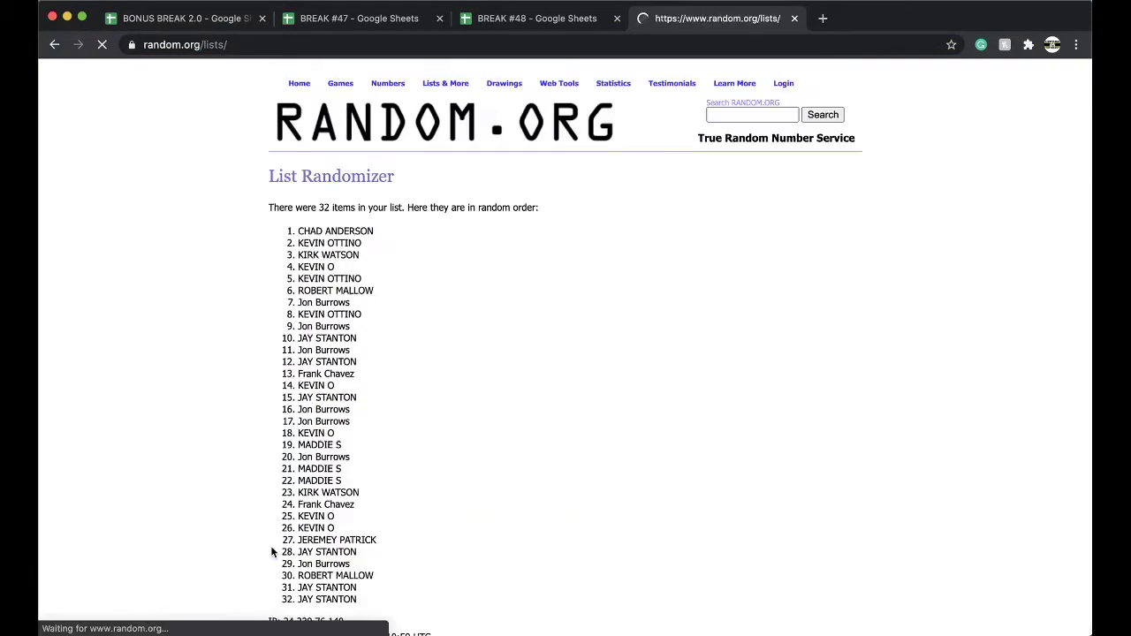
{"action": "scroll", "coordinate": [270, 546], "scroll_direction": "down", "scroll_amount": 5}
{"action": "scroll", "coordinate": [270, 546], "scroll_direction": "down", "scroll_amount": 5}
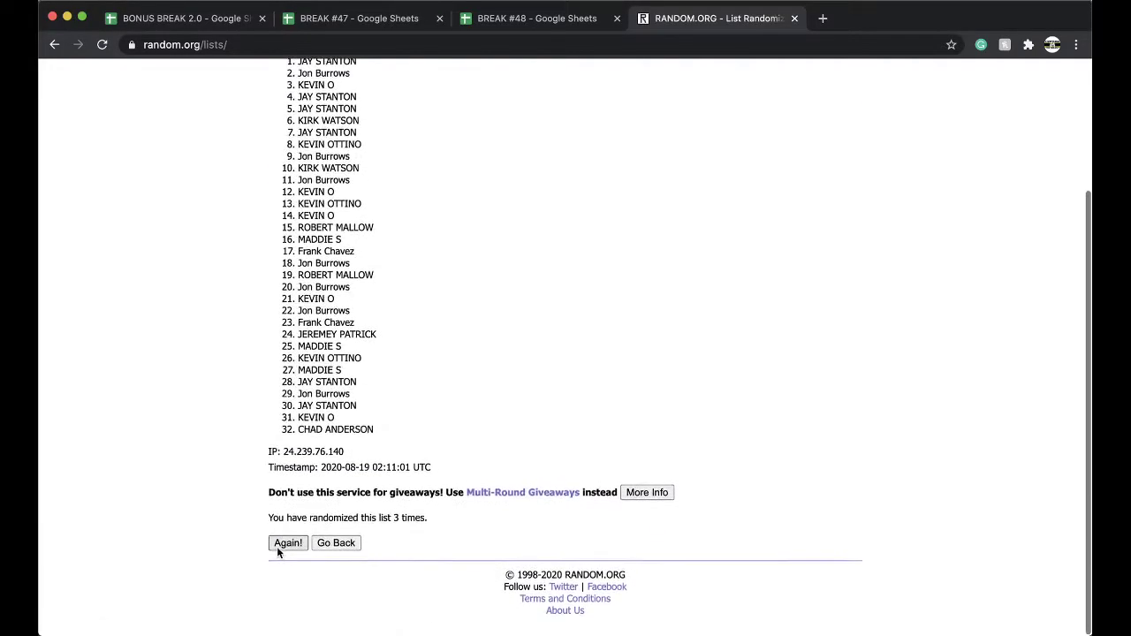
{"action": "left_click", "coordinate": [277, 546]}
{"action": "scroll", "coordinate": [276, 546], "scroll_direction": "down", "scroll_amount": 4}
{"action": "left_click", "coordinate": [276, 546]}
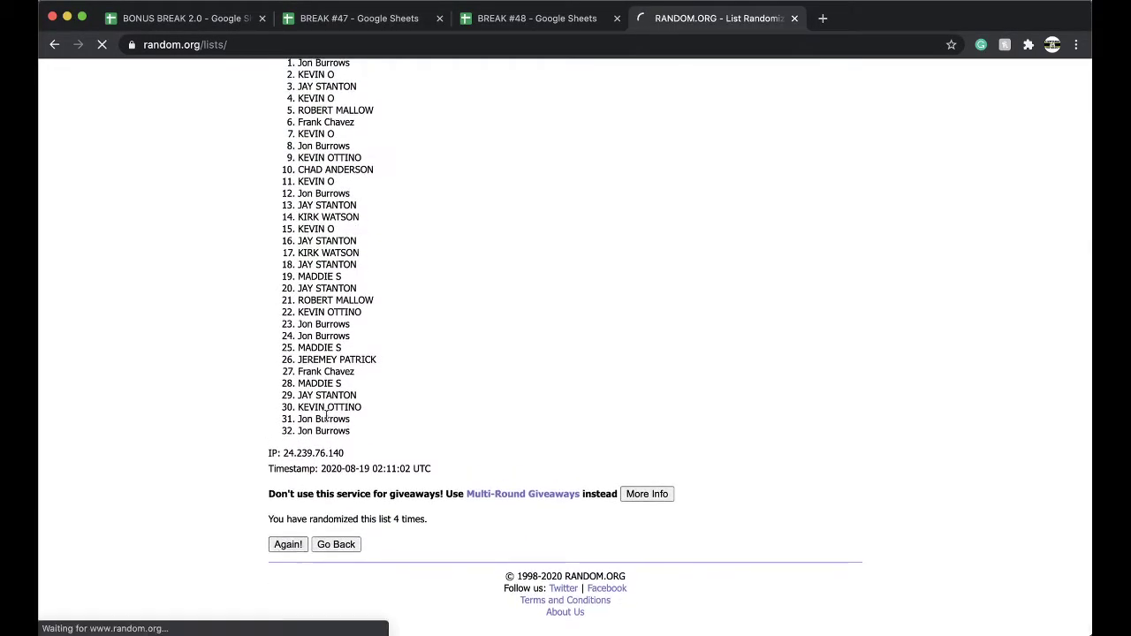
{"action": "left_click_drag", "start_coordinate": [298, 231], "coordinate": [362, 231]}
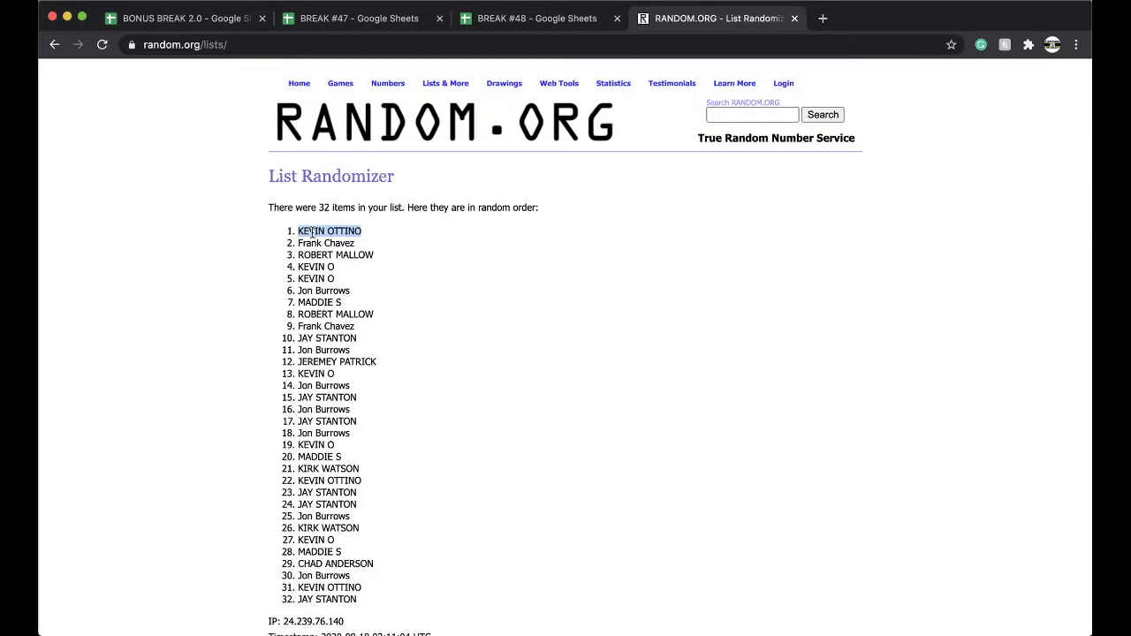
{"action": "left_click", "coordinate": [557, 19]}
{"action": "left_click_drag", "start_coordinate": [334, 625], "coordinate": [265, 625]}
In BONUS BREAK 2.0, paste the winning buyer into the 49ers owner cell C28.
{"action": "left_click", "coordinate": [216, 17]}
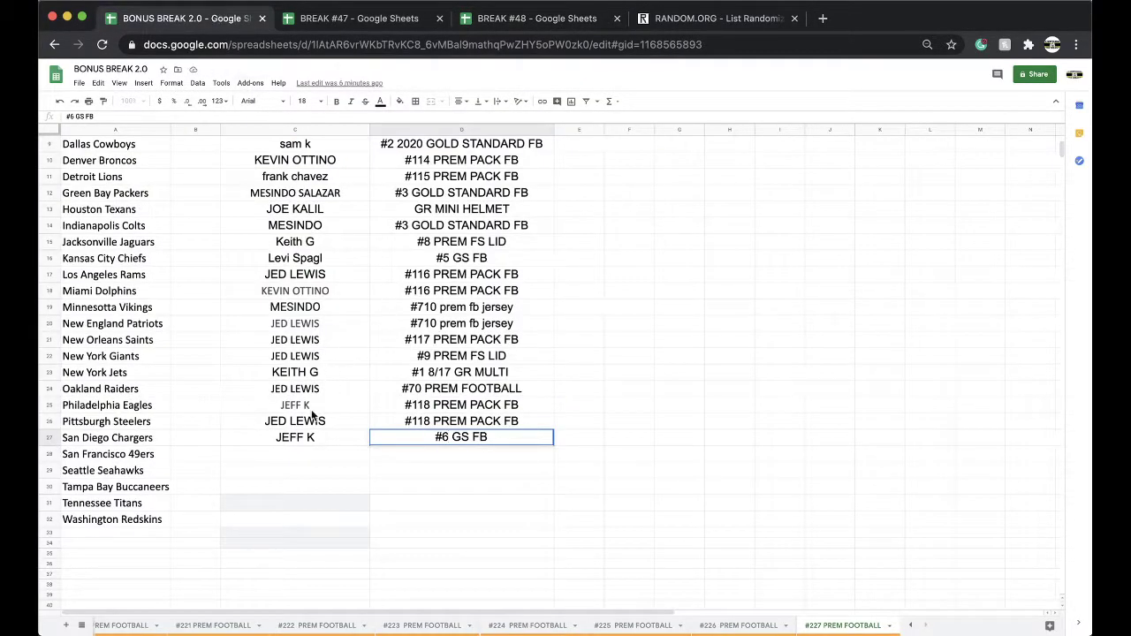
{"action": "left_click", "coordinate": [286, 452]}
{"action": "key", "text": "ctrl+v"}
{"action": "left_click", "coordinate": [381, 487]}
{"action": "left_click", "coordinate": [415, 522]}
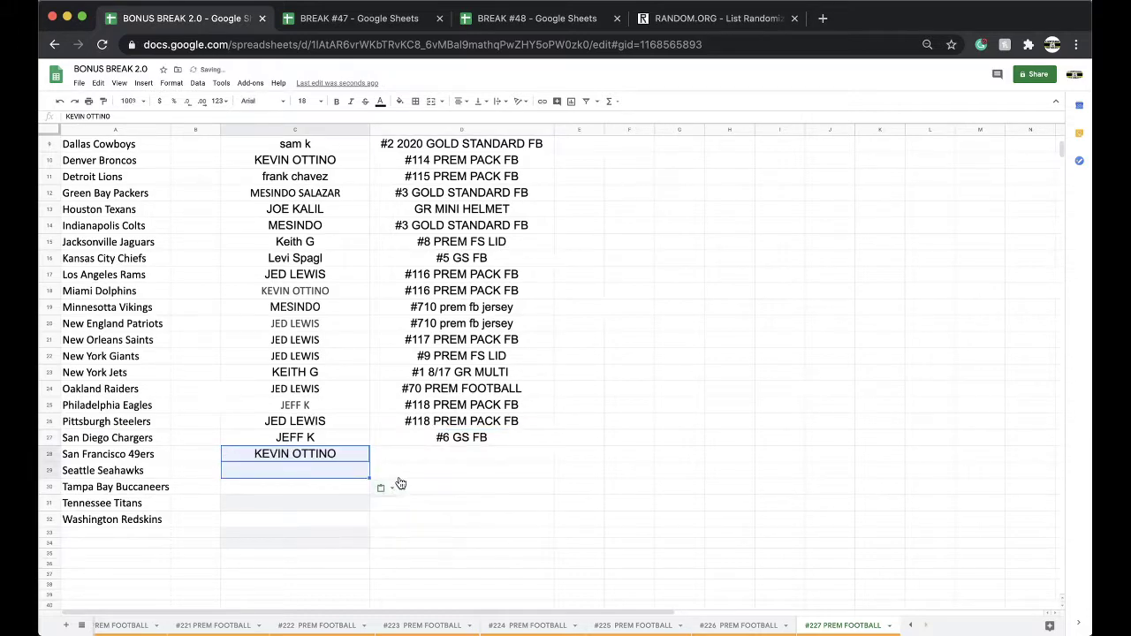
Copy #118 PREM PACK FB from D25 into D28 and change it to #119 PREM PACK FB.
{"action": "left_click", "coordinate": [437, 406]}
{"action": "key", "text": "ctrl+c"}
{"action": "left_click", "coordinate": [415, 456]}
{"action": "key", "text": "ctrl+v"}
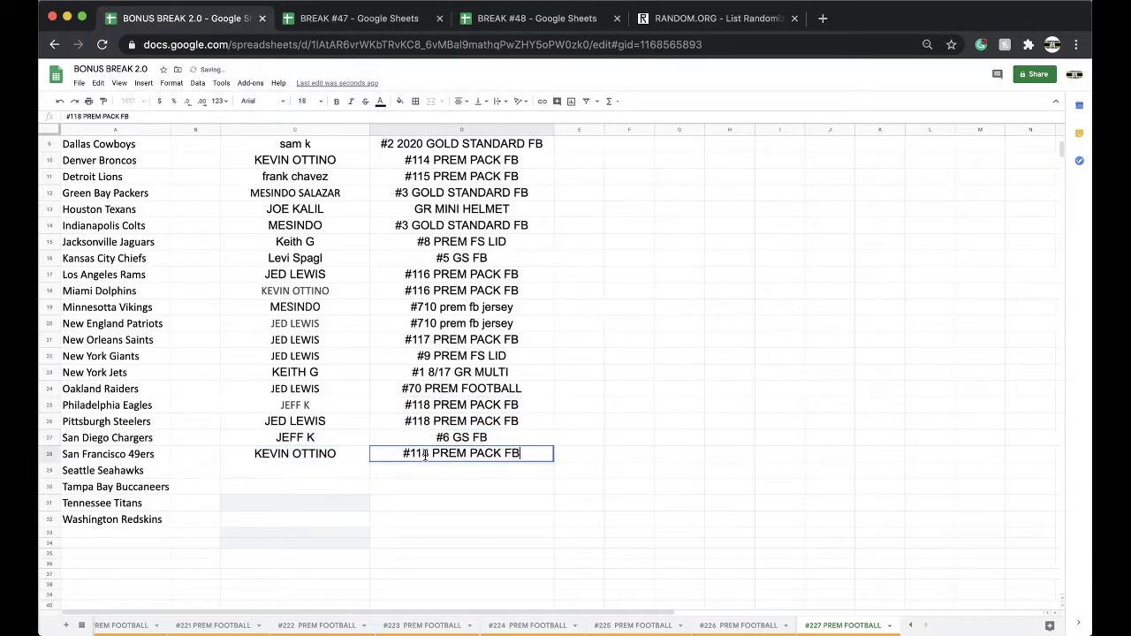
{"action": "double_click", "coordinate": [424, 454]}
{"action": "key", "text": "BackSpace"}
{"action": "type", "text": "9"}
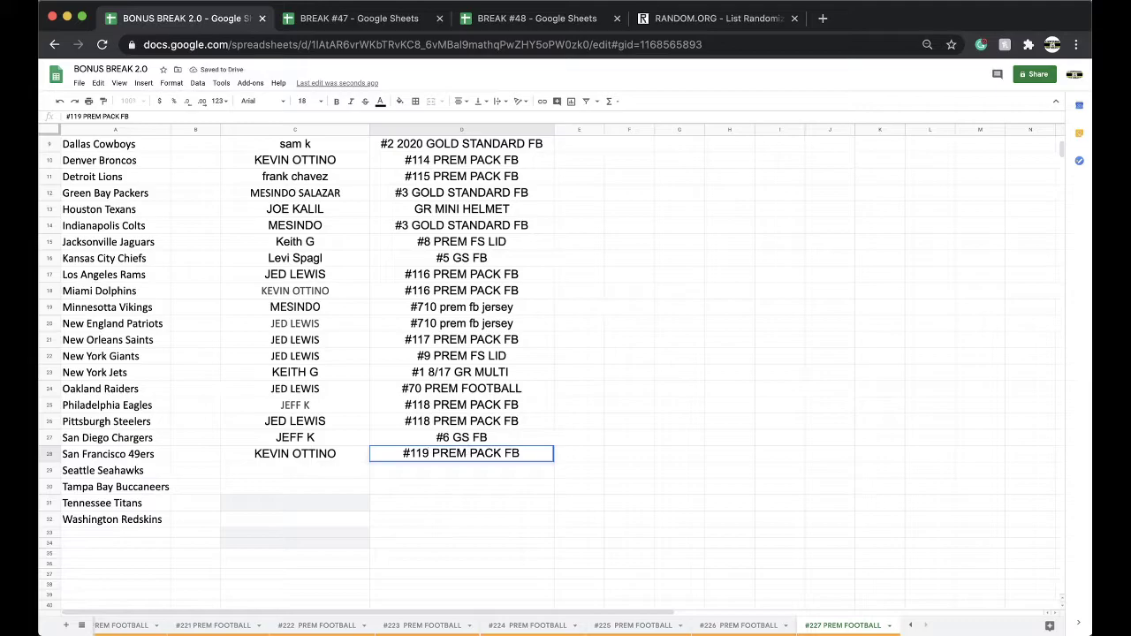